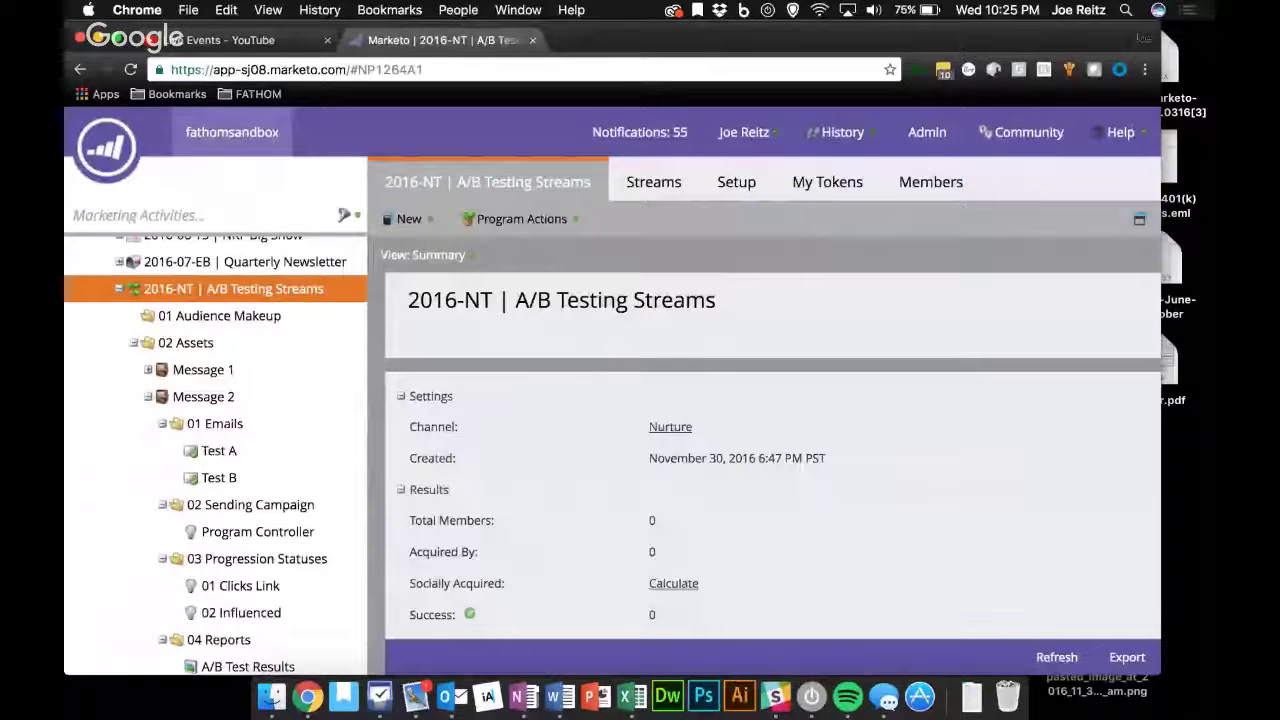
Enlarge the window to full screen, collapse Message 2 under 02 Assets, and show the streams of the 2016-NT | A/B Testing Streams program
{"action": "left_click", "coordinate": [117, 38]}
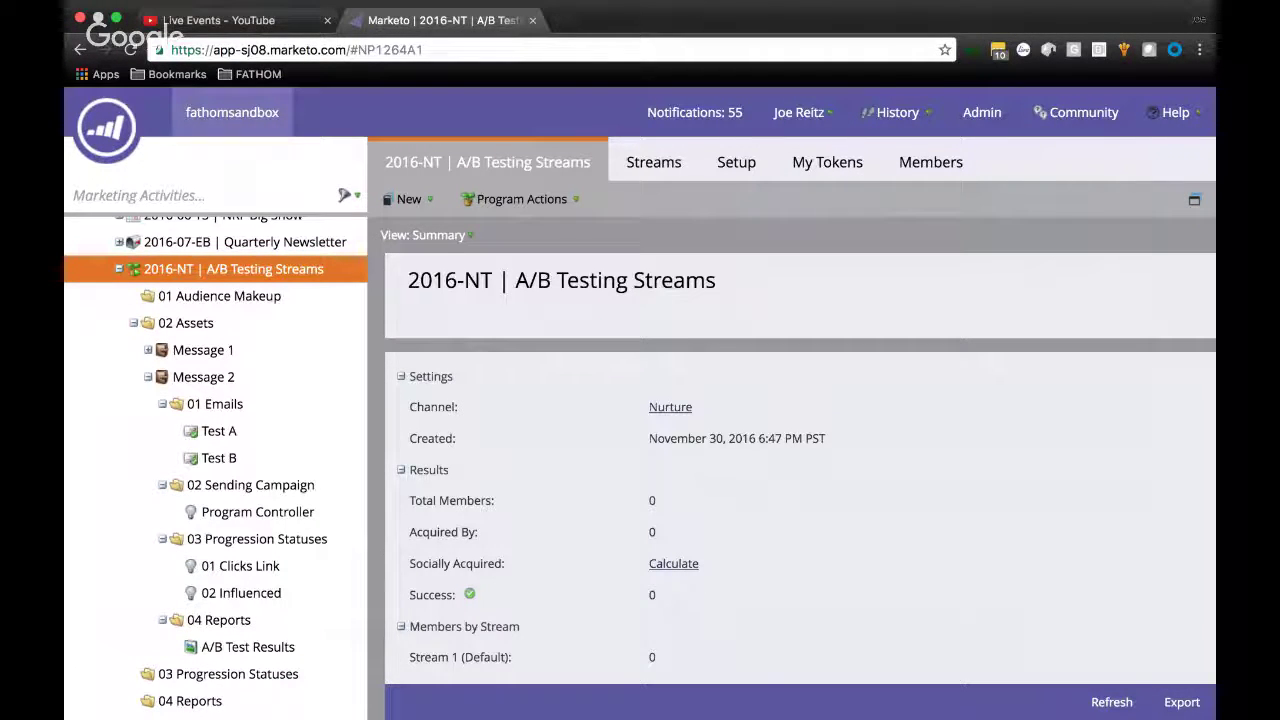
{"action": "left_click", "coordinate": [653, 162]}
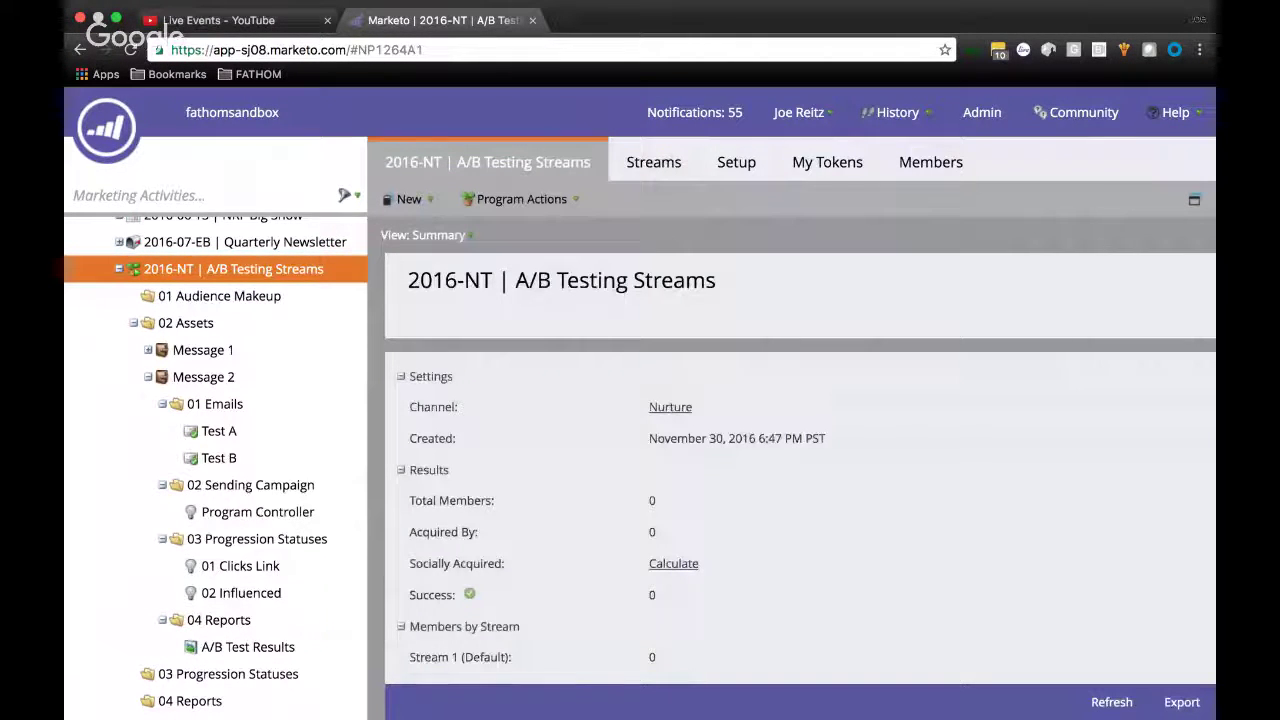
{"action": "left_click", "coordinate": [133, 323]}
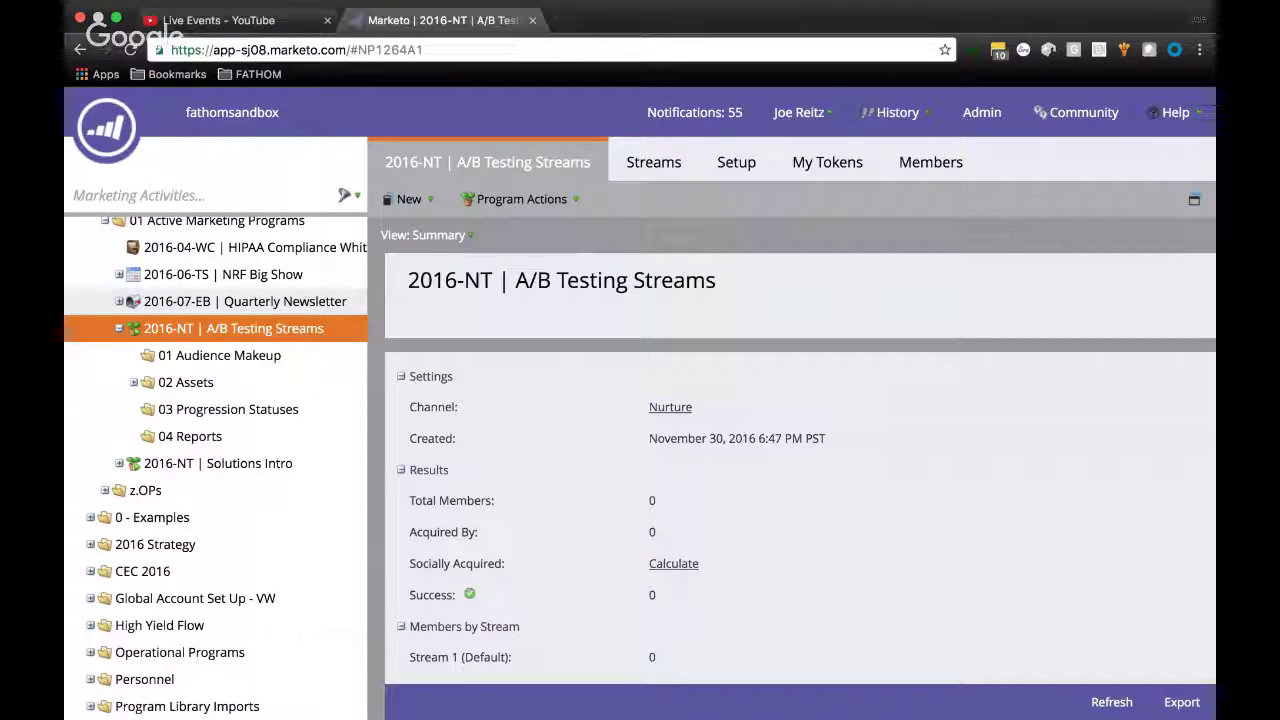
{"action": "left_click", "coordinate": [133, 382]}
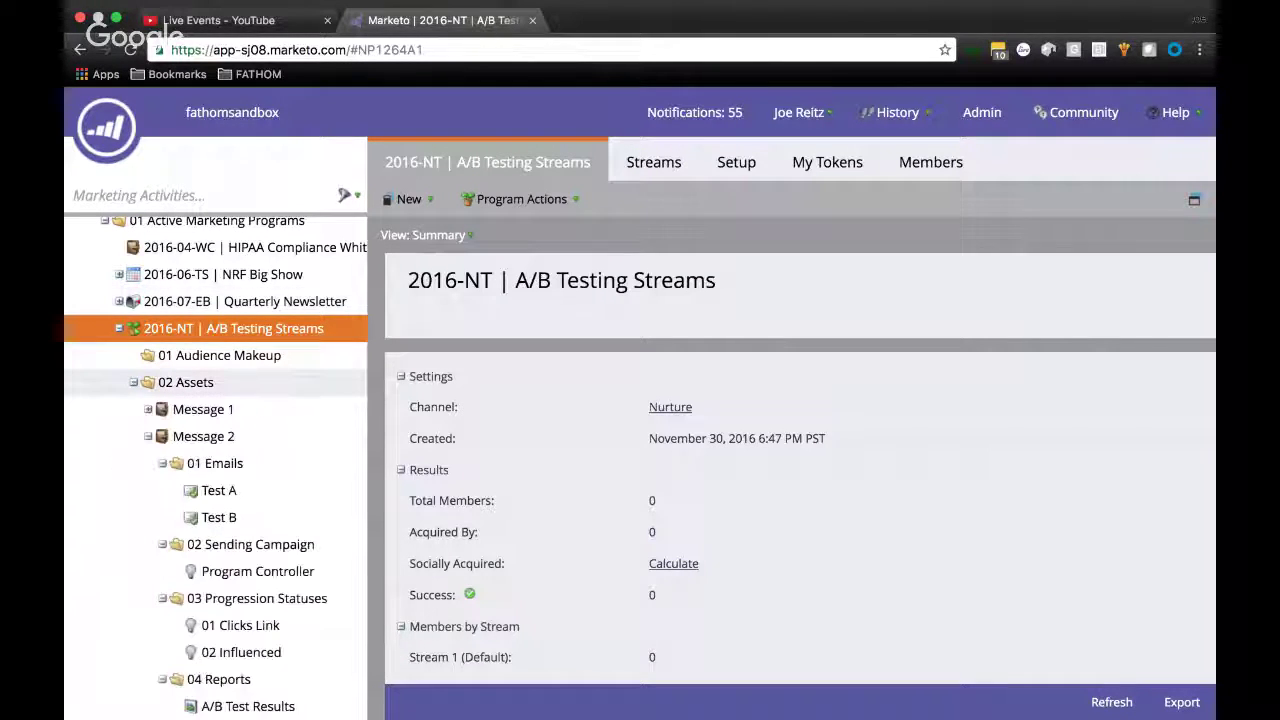
{"action": "left_click", "coordinate": [148, 436]}
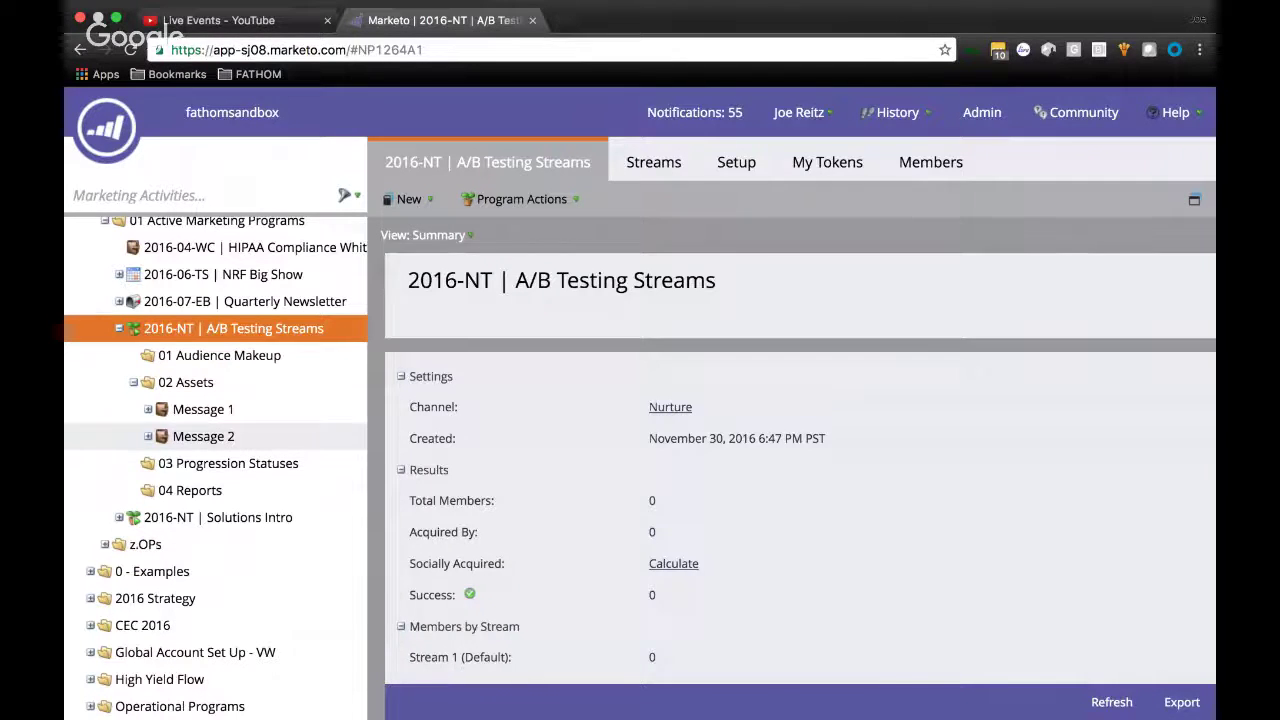
{"action": "left_click", "coordinate": [653, 162]}
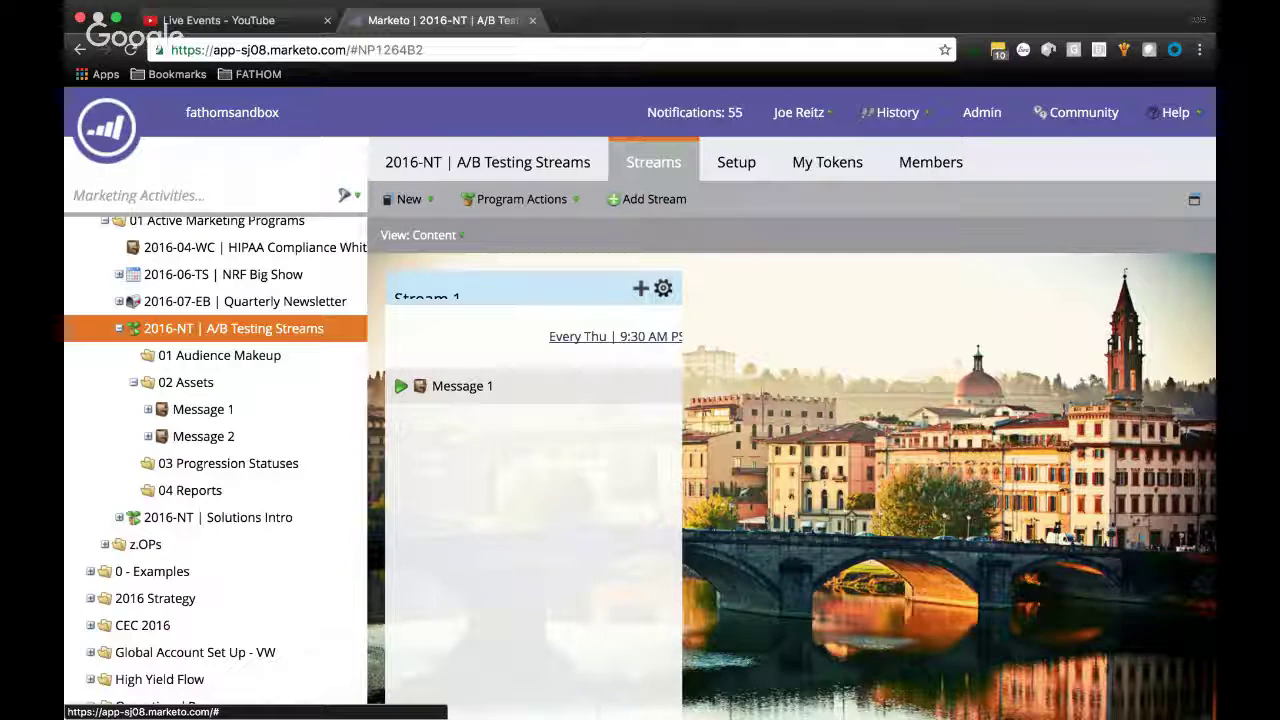
Expand Message 1 and examine its Emails, Sending Campaign, Progression Statuses and Reports folders
{"action": "left_click", "coordinate": [148, 409]}
{"action": "left_click", "coordinate": [162, 436]}
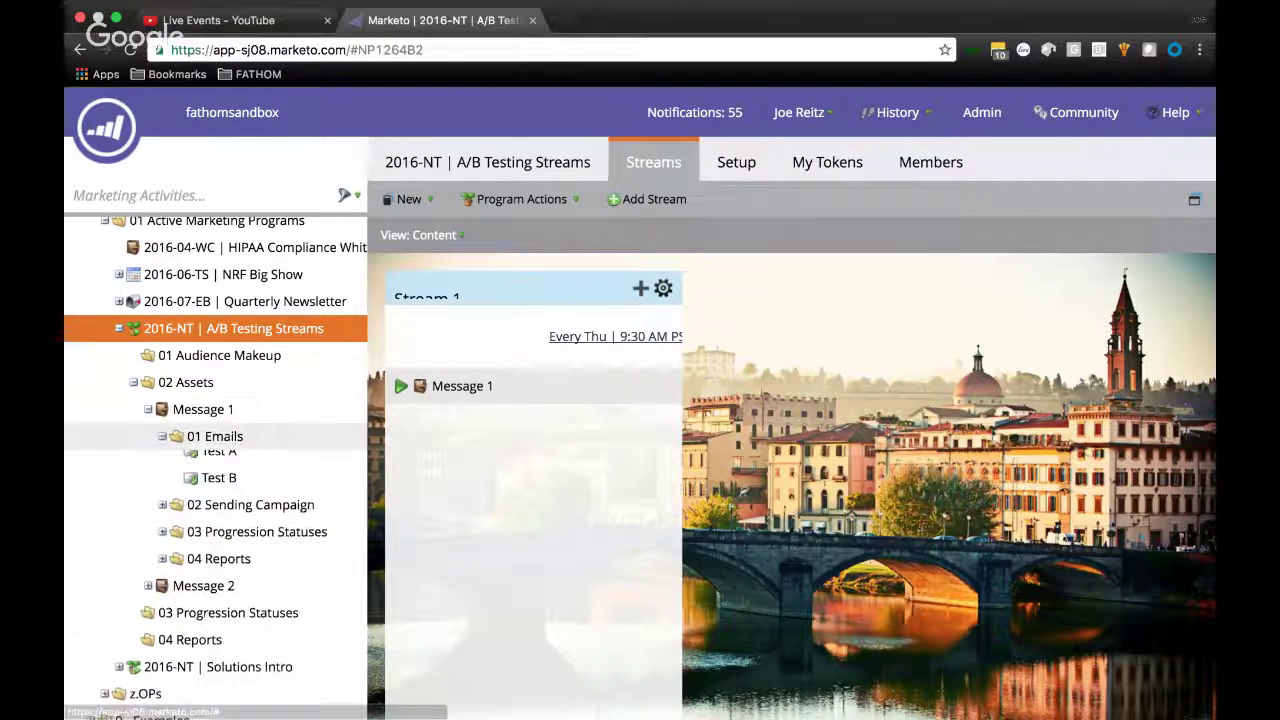
{"action": "left_click", "coordinate": [162, 517]}
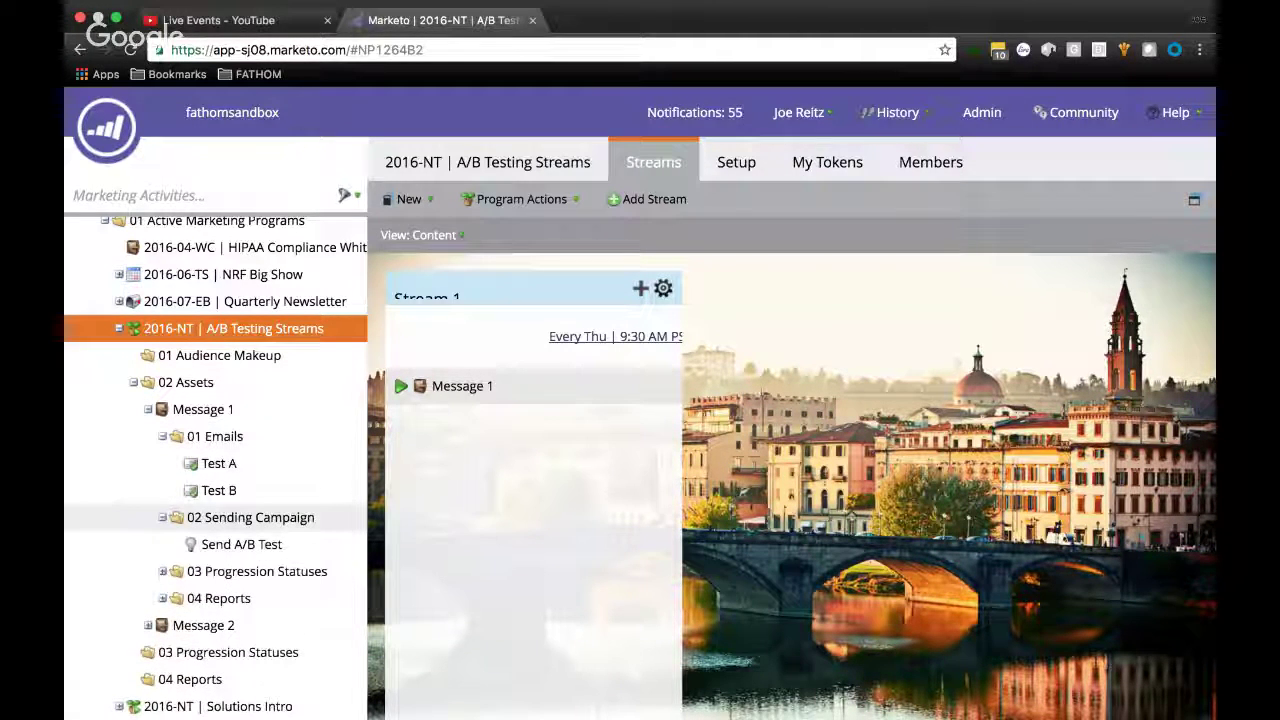
{"action": "left_click", "coordinate": [162, 517]}
{"action": "left_click", "coordinate": [162, 544]}
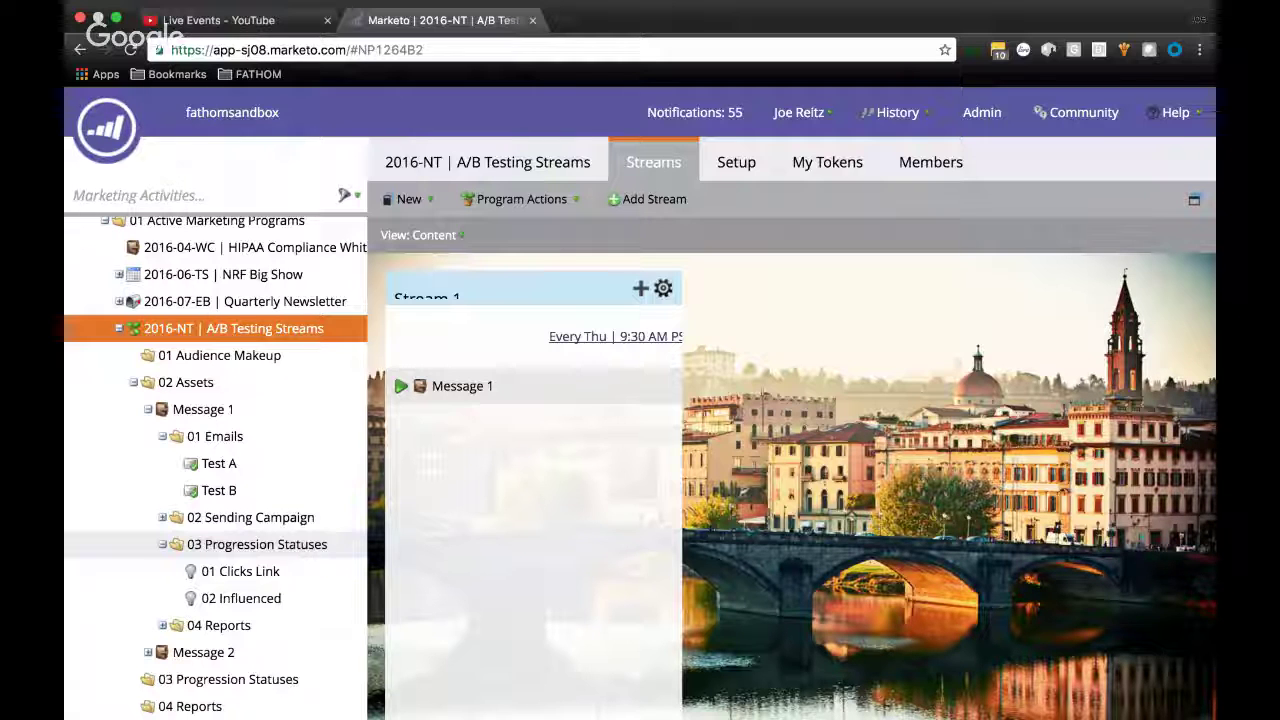
{"action": "left_click", "coordinate": [162, 625]}
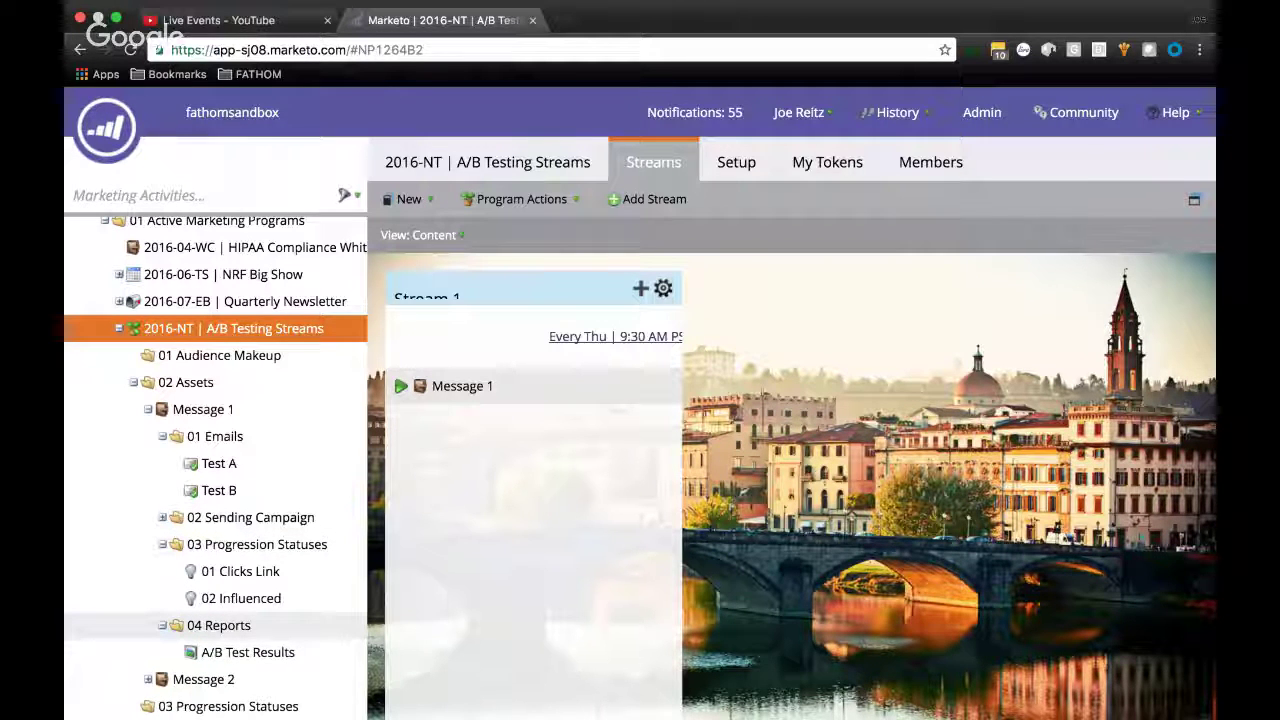
Collapse all of Message 1's subfolders and the Message 1 program itself in the tree
{"action": "left_click", "coordinate": [162, 625]}
{"action": "left_click", "coordinate": [162, 544]}
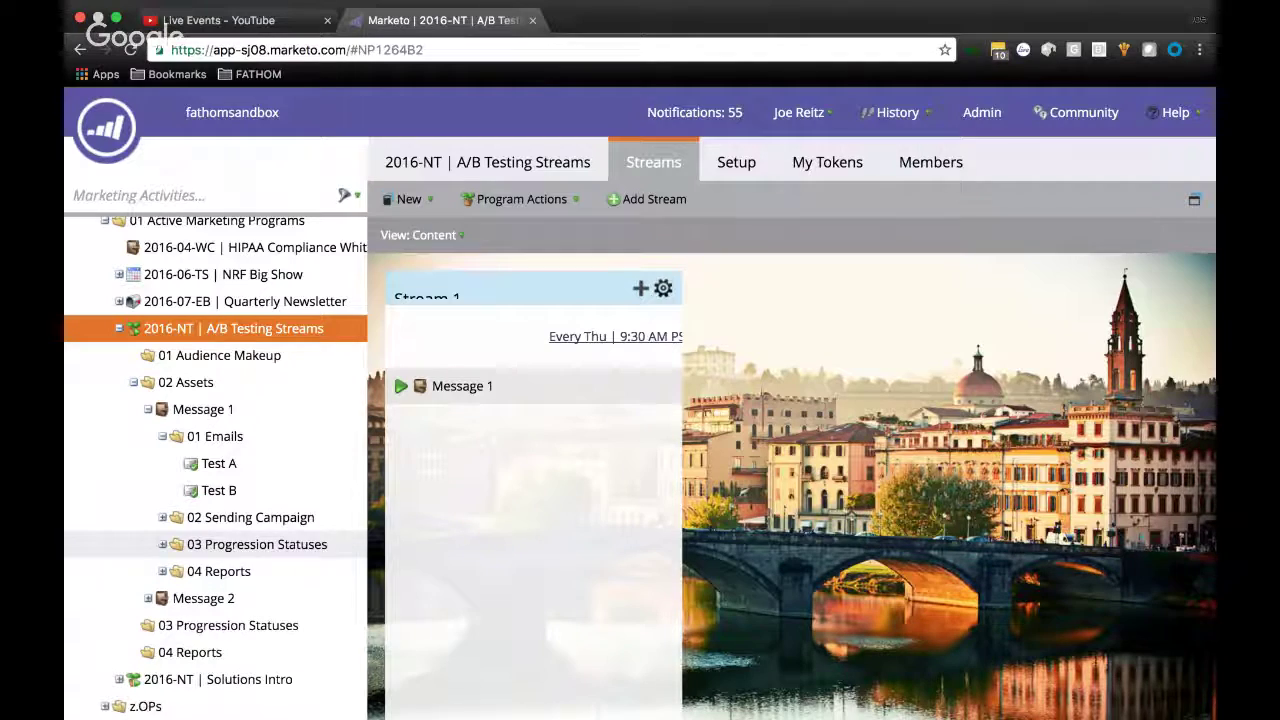
{"action": "left_click", "coordinate": [162, 517]}
{"action": "left_click", "coordinate": [162, 517]}
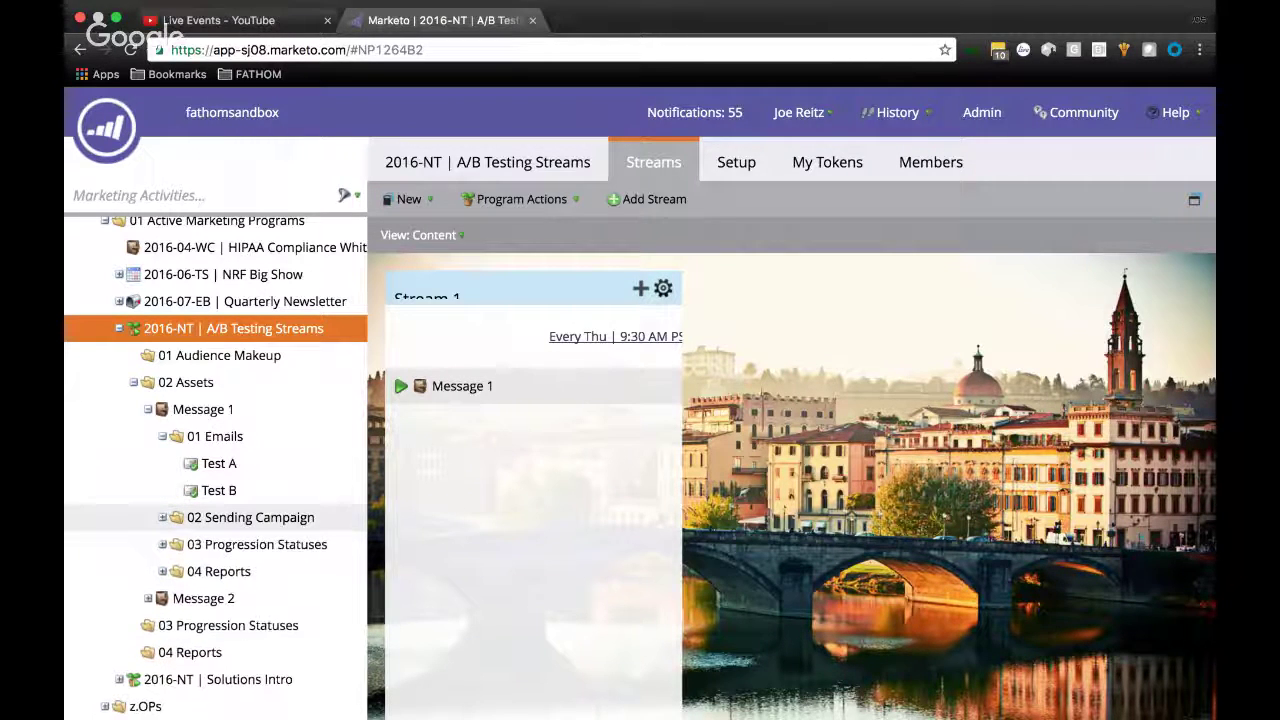
{"action": "left_click", "coordinate": [162, 436]}
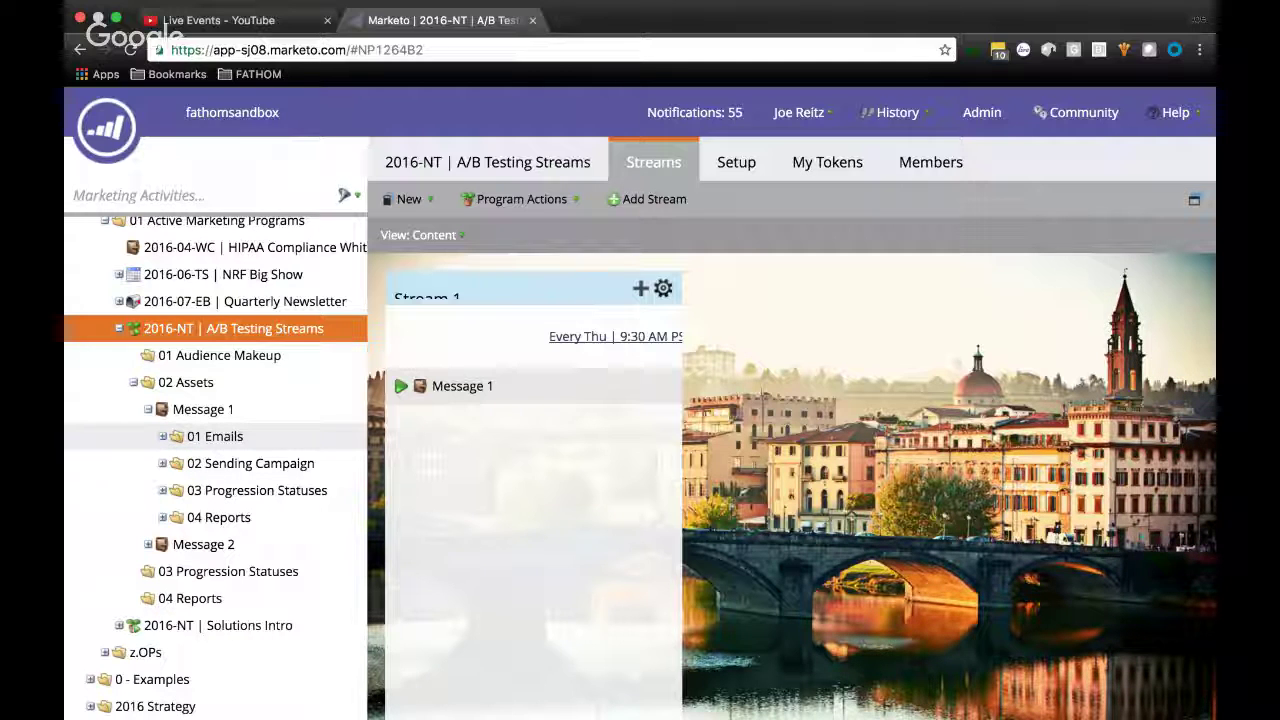
{"action": "left_click", "coordinate": [148, 409]}
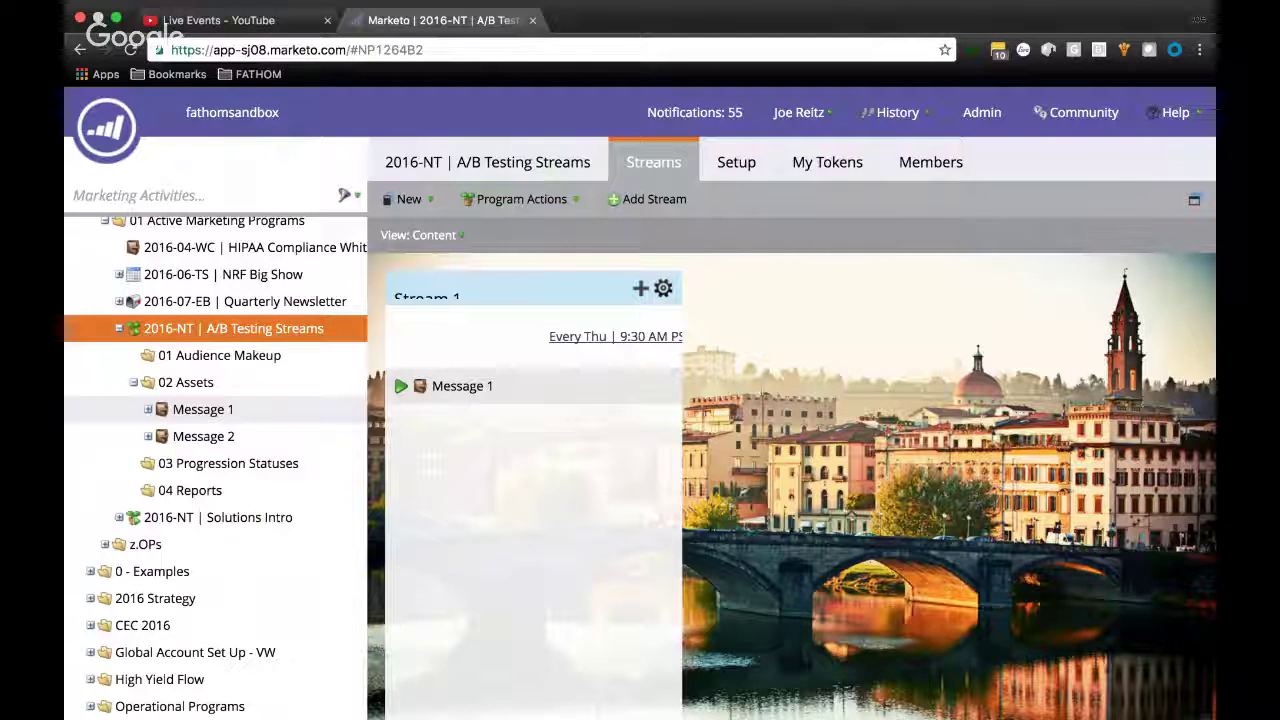
Expand Message 2, preview its Test A email and highlight the subject line
{"action": "left_click", "coordinate": [148, 436]}
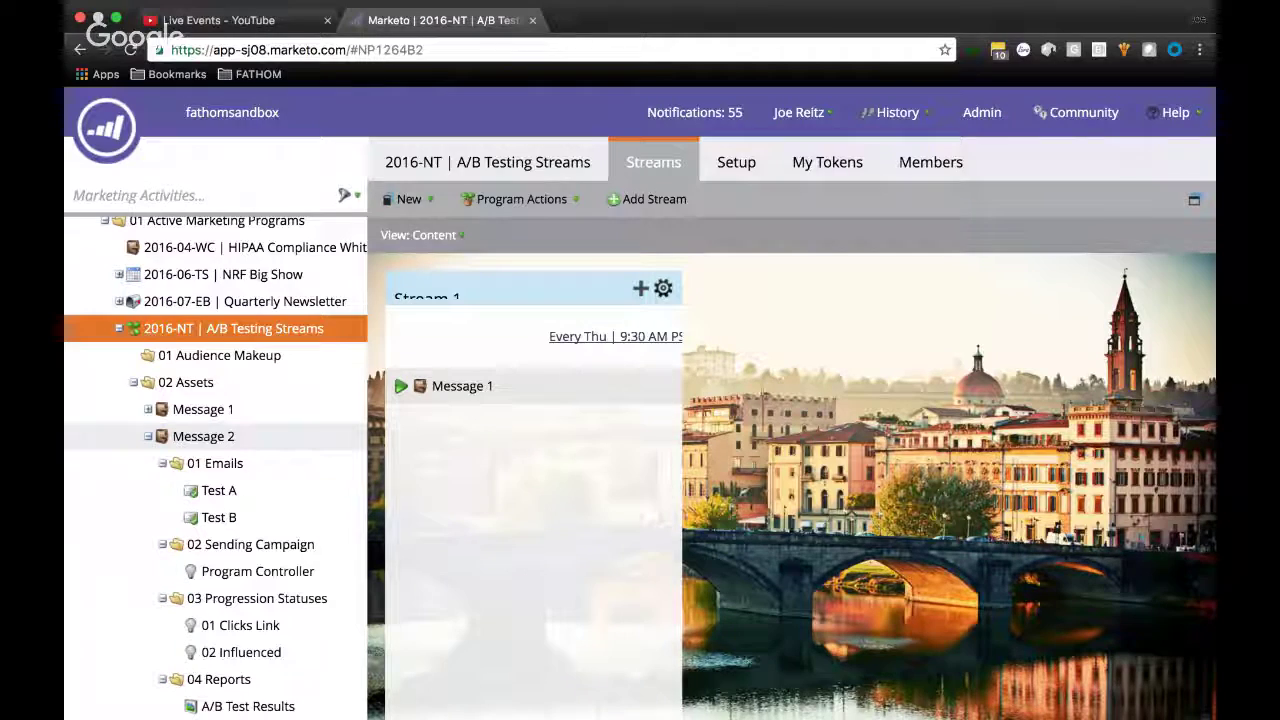
{"action": "scroll", "coordinate": [215, 430], "scroll_direction": "down", "scroll_amount": 3}
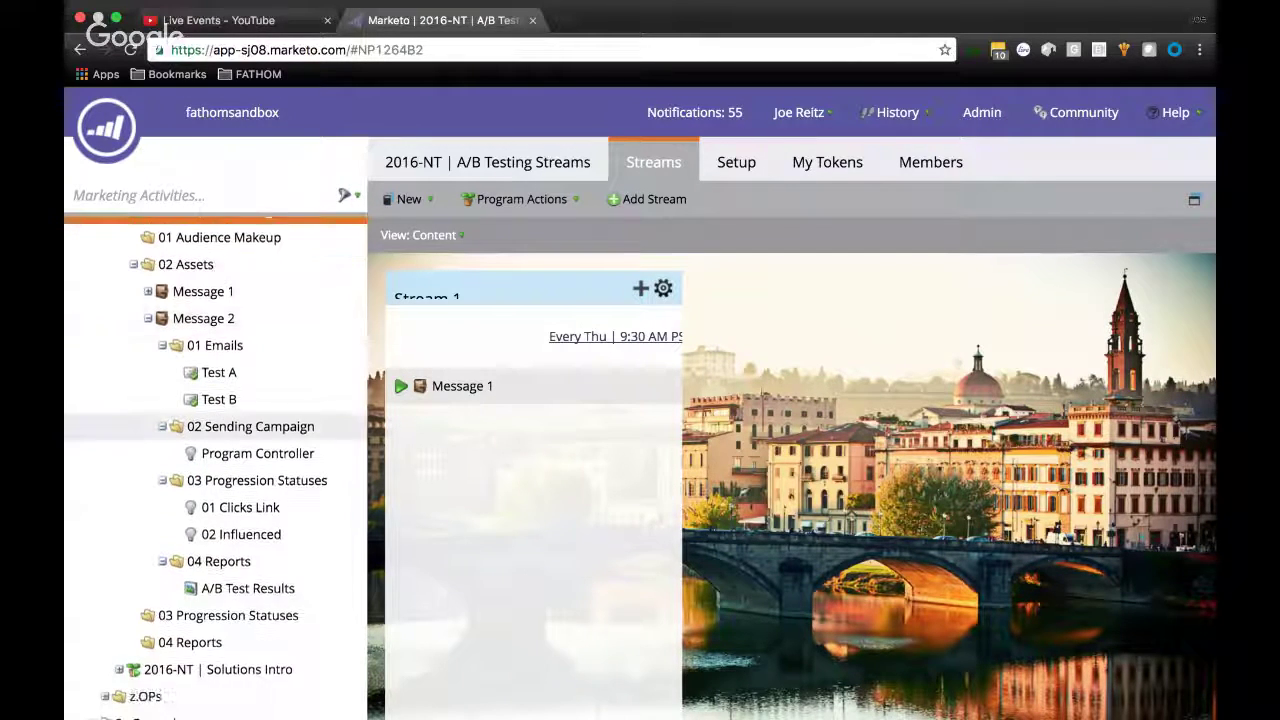
{"action": "scroll", "coordinate": [215, 426], "scroll_direction": "up", "scroll_amount": 1}
{"action": "left_click", "coordinate": [219, 396]}
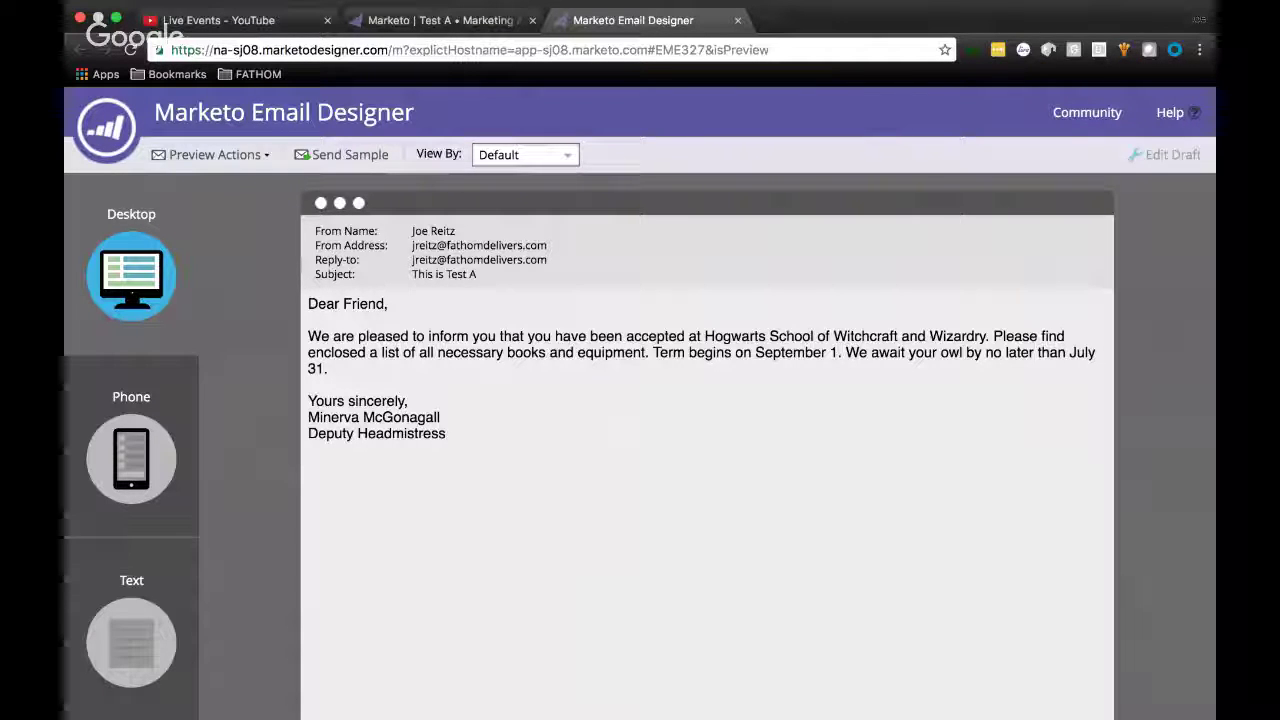
{"action": "left_click_drag", "start_coordinate": [412, 274], "coordinate": [466, 274]}
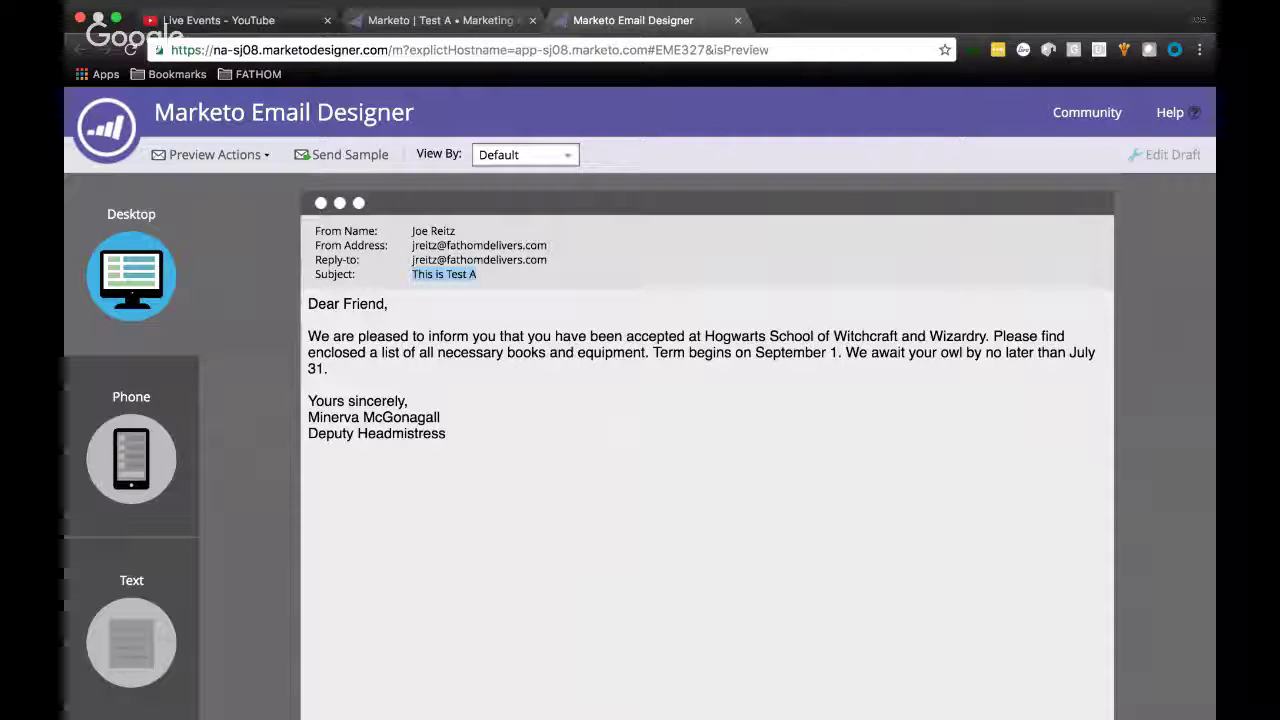
Return to Marketing Activities and preview Message 2's Test B email
{"action": "left_click", "coordinate": [440, 20]}
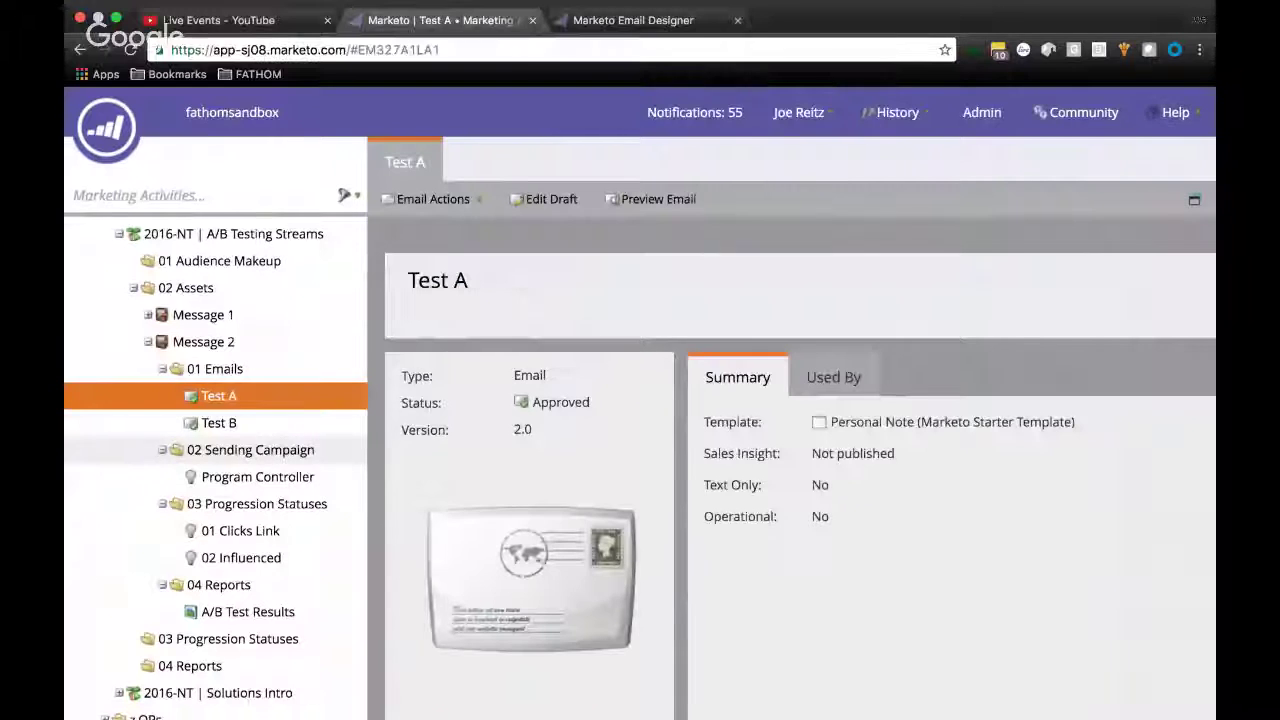
{"action": "left_click", "coordinate": [219, 422]}
{"action": "left_click", "coordinate": [650, 200]}
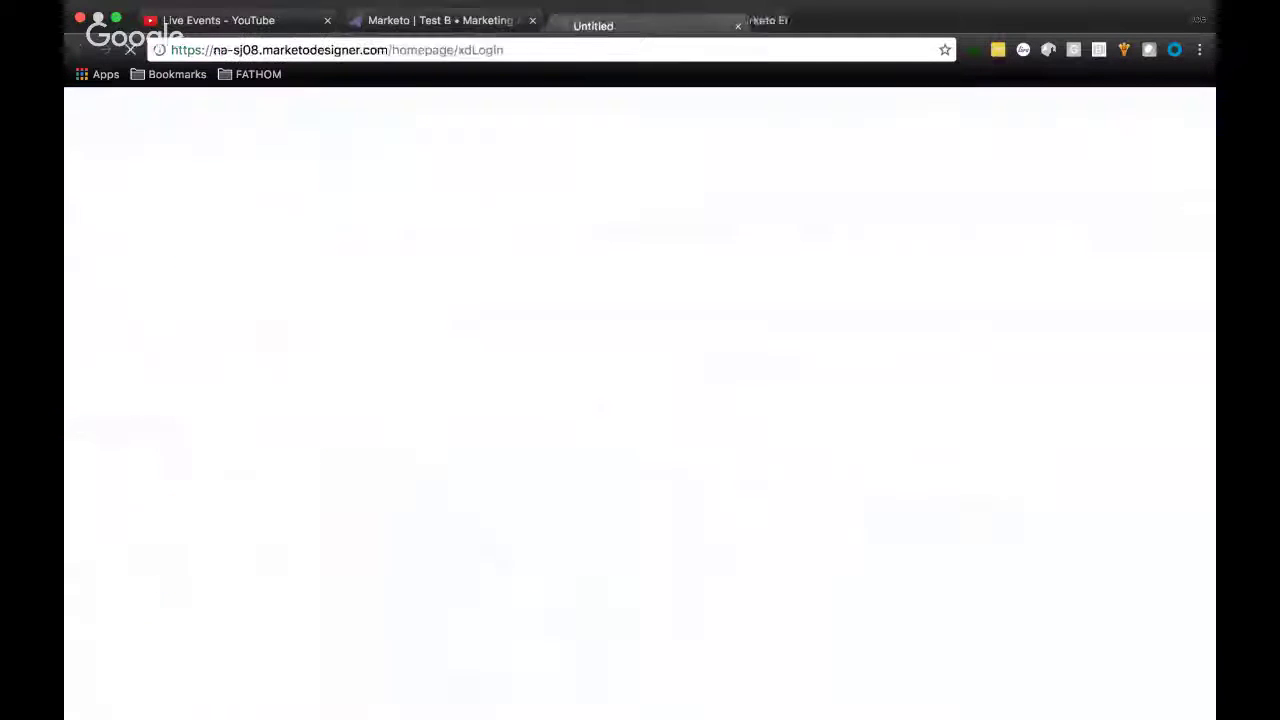
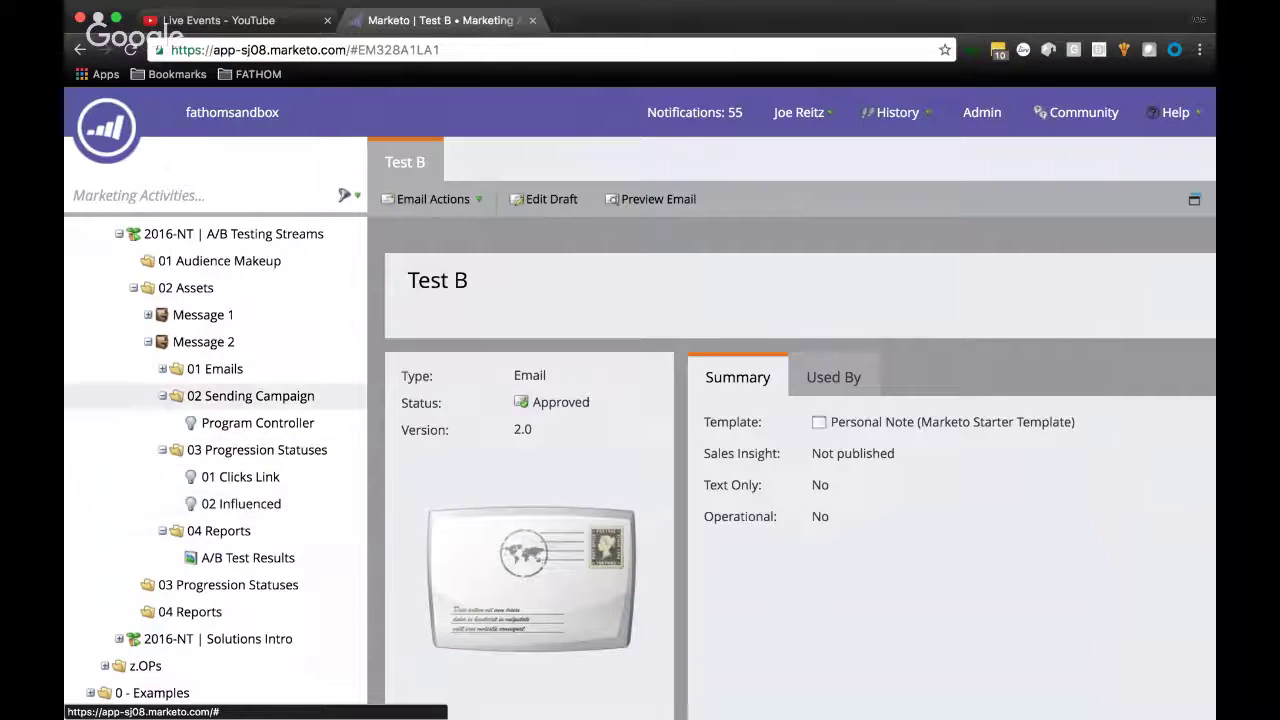
Examine the smart list filters and available engagement program constraints of Message 2's Program Controller, and expand the 01 Emails folder
{"action": "left_click", "coordinate": [257, 422]}
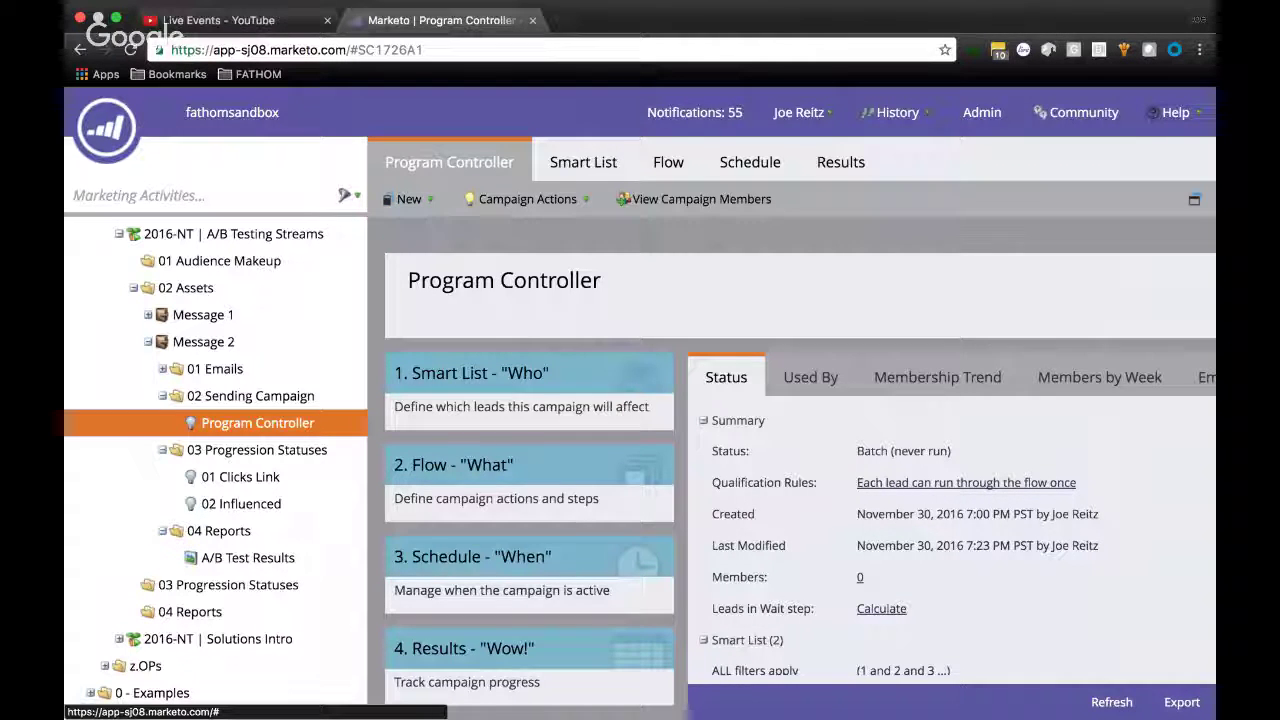
{"action": "left_click", "coordinate": [583, 162]}
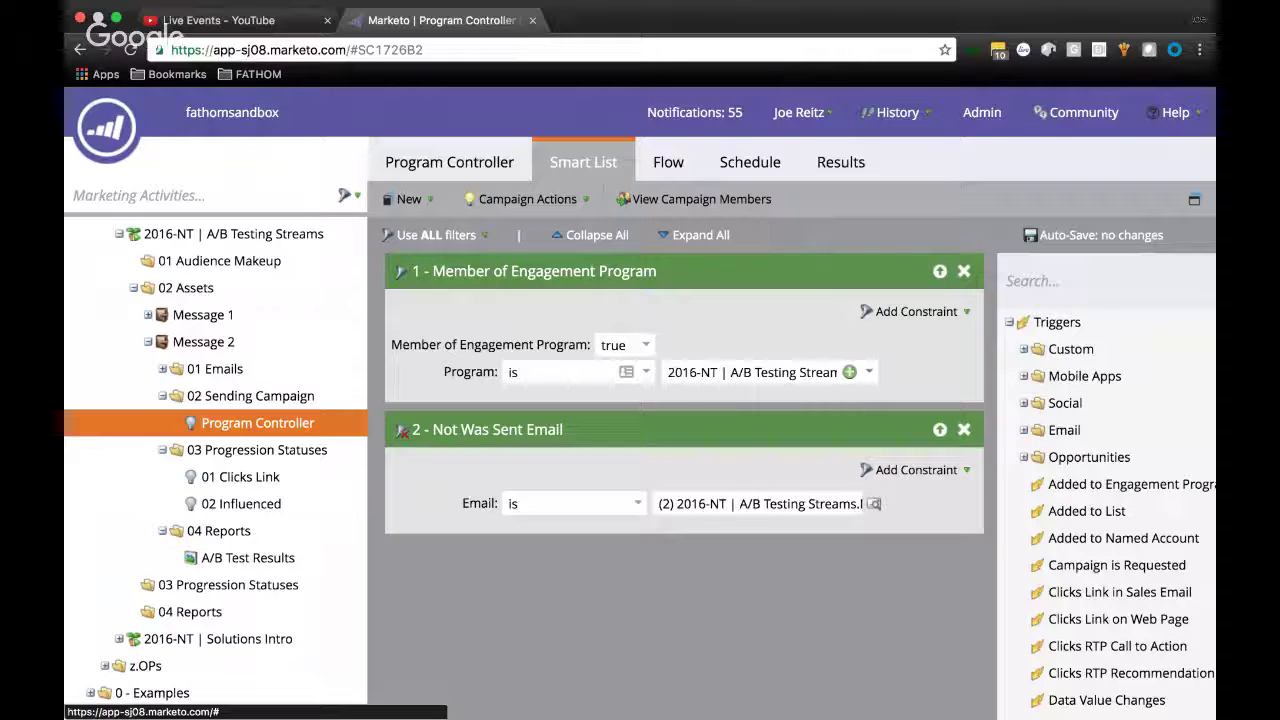
{"action": "left_click", "coordinate": [915, 311]}
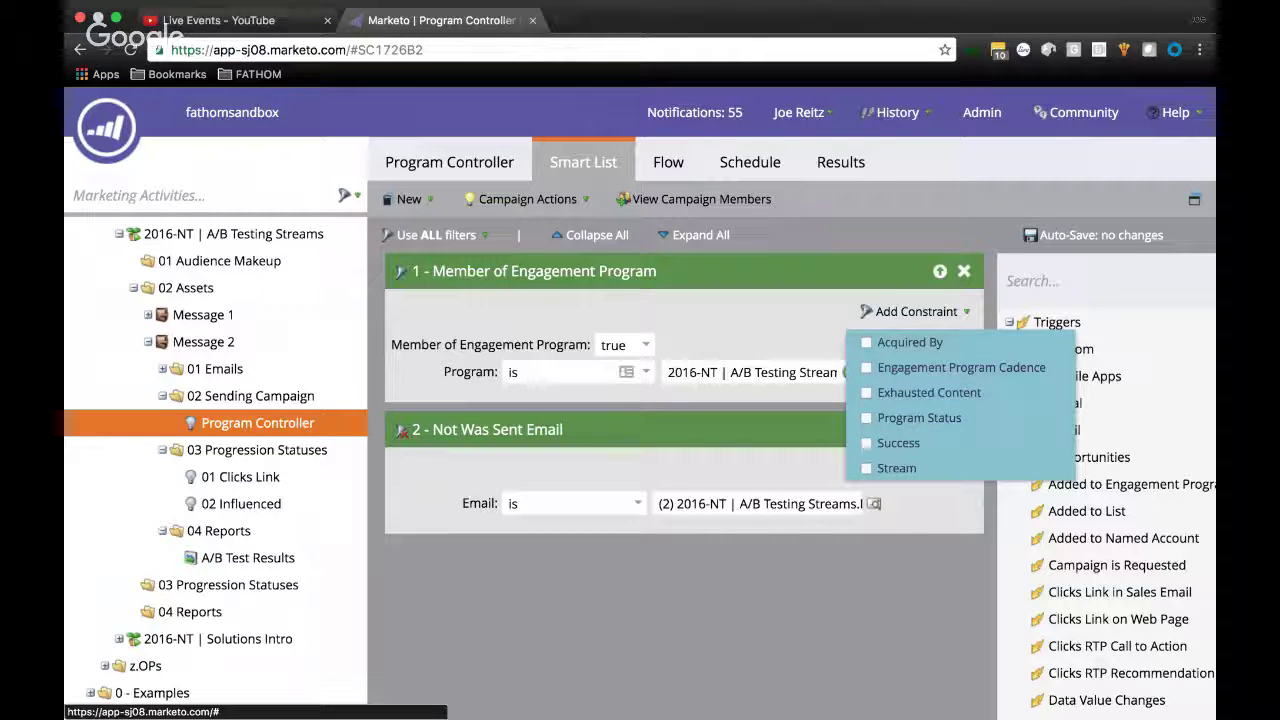
{"action": "key", "text": "Escape"}
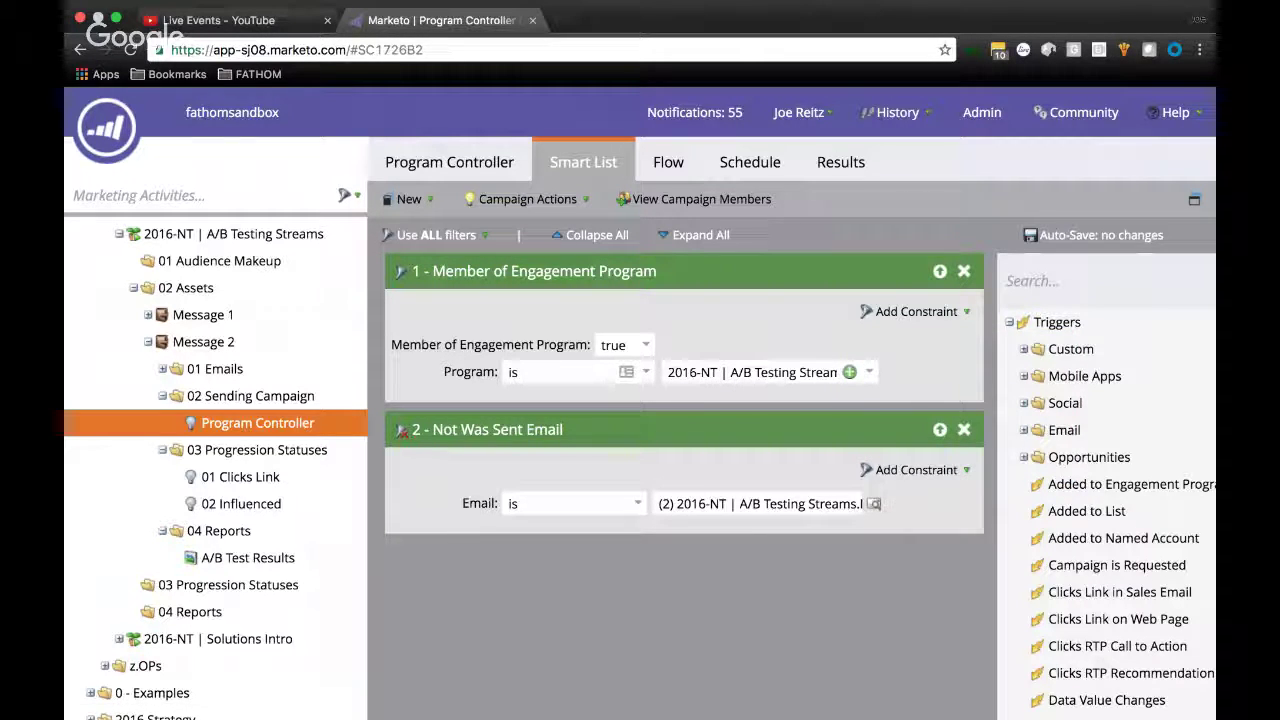
{"action": "left_click", "coordinate": [915, 311]}
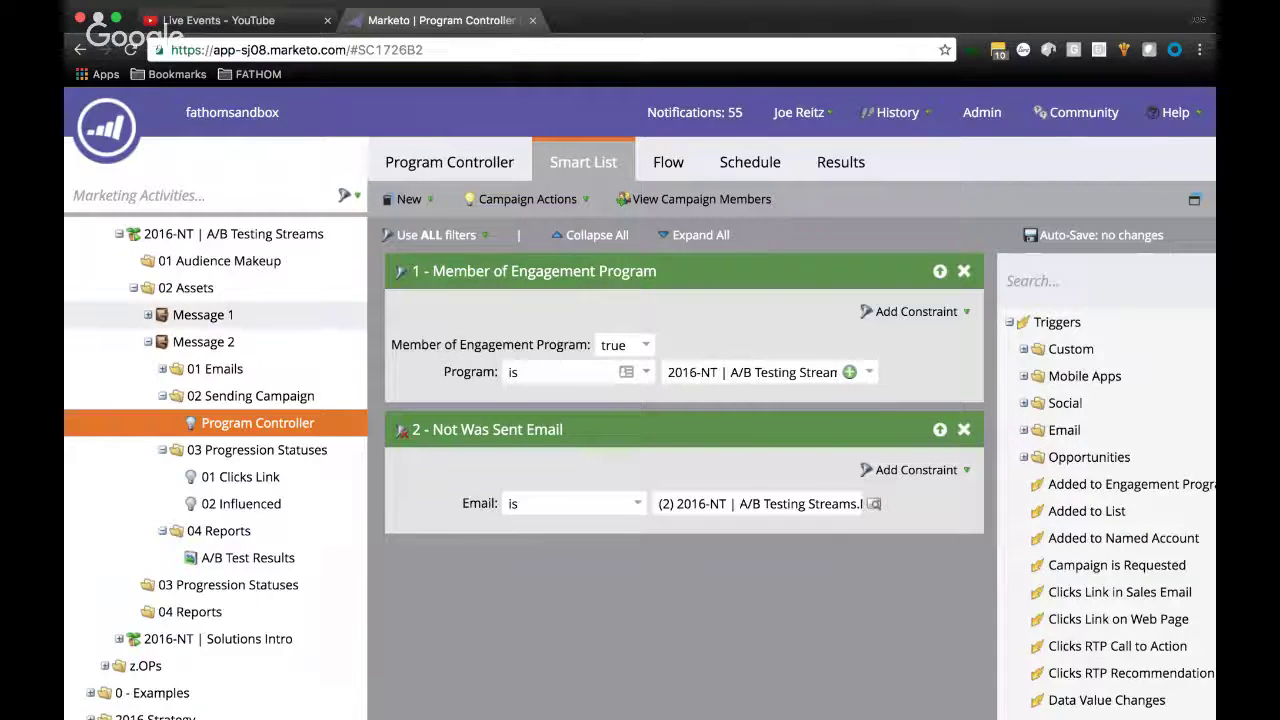
{"action": "left_click", "coordinate": [162, 369]}
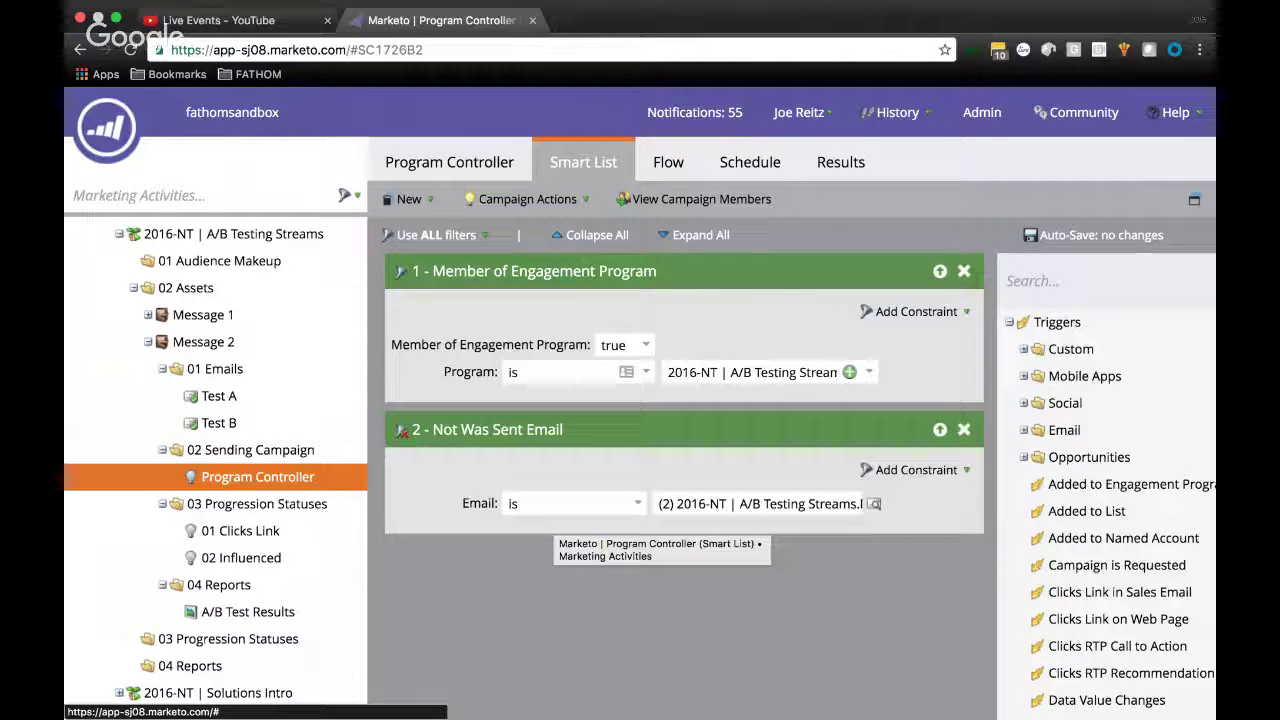
Open the Program Controller's flow and examine the Random Sample condition of Choice 1 in the Send Email step
{"action": "left_click", "coordinate": [668, 162]}
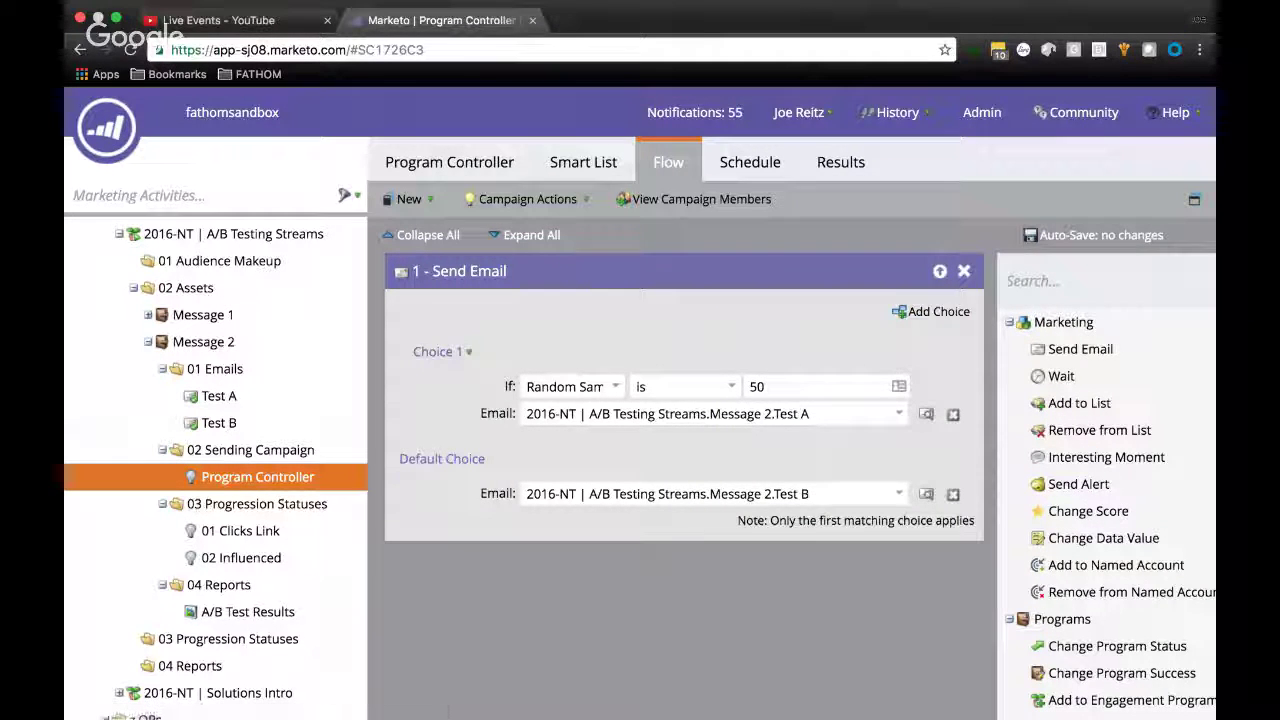
{"action": "left_click", "coordinate": [557, 386]}
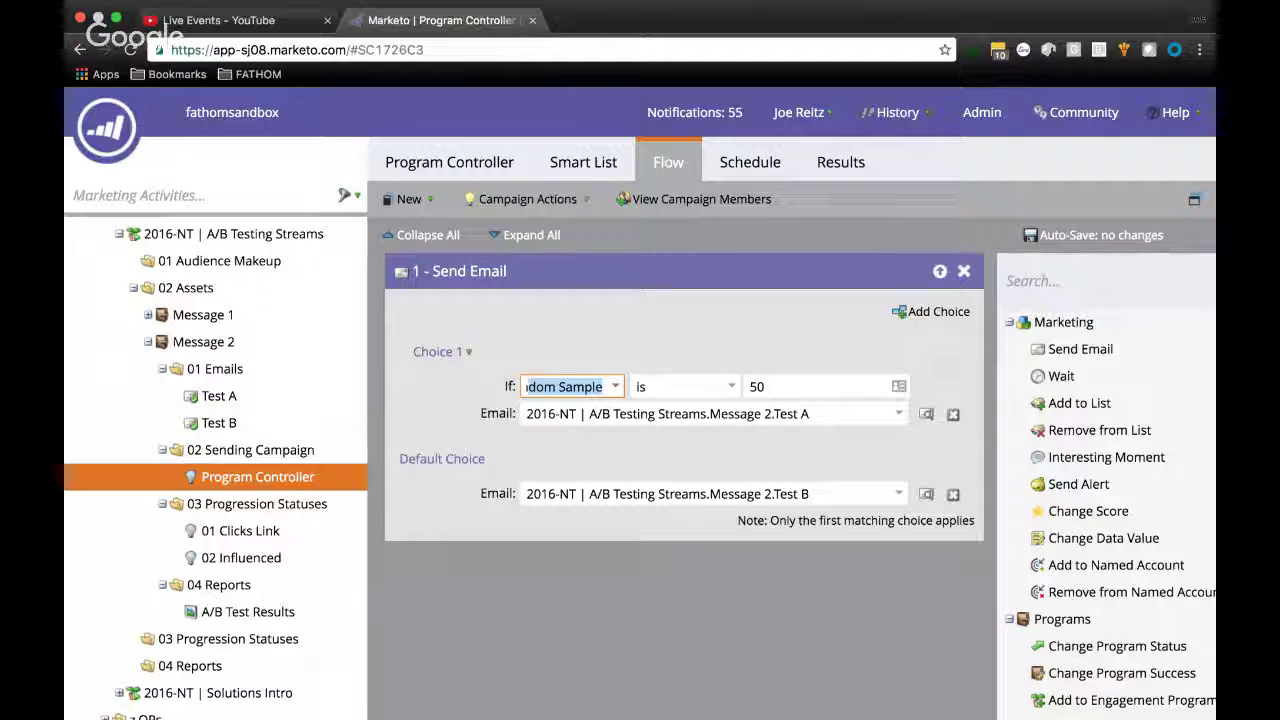
{"action": "key", "text": "Tab"}
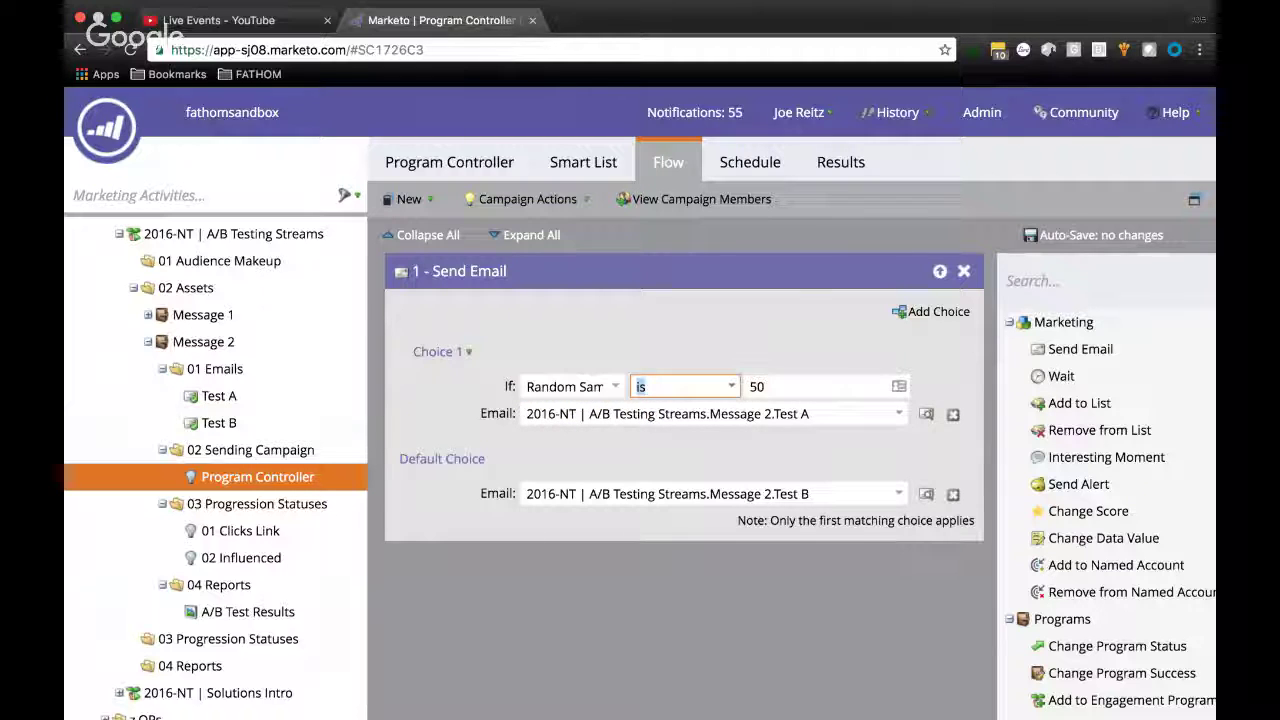
{"action": "key", "text": "Tab"}
Try a random sample of 25 percent in Choice 1 of the Send Email step, and restore it to 50
{"action": "key", "text": "BackSpace"}
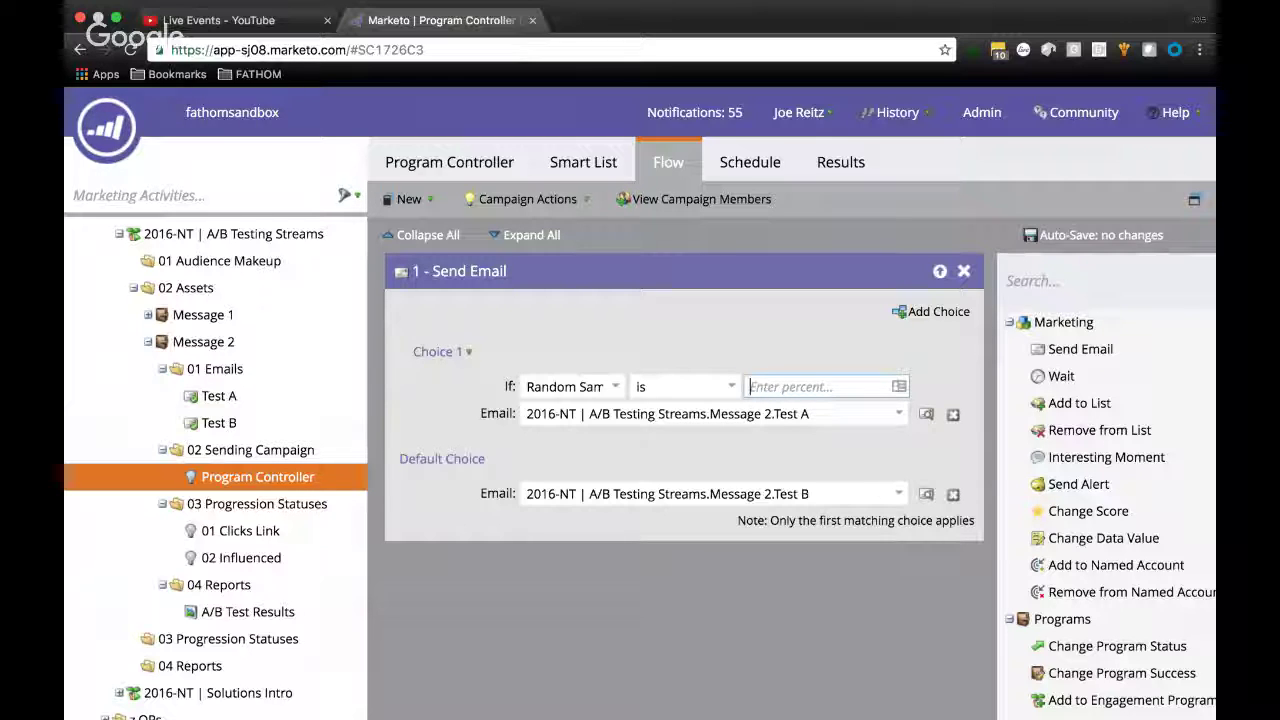
{"action": "type", "text": "25"}
{"action": "key", "text": "BackSpace"}
{"action": "key", "text": "BackSpace"}
{"action": "type", "text": "50"}
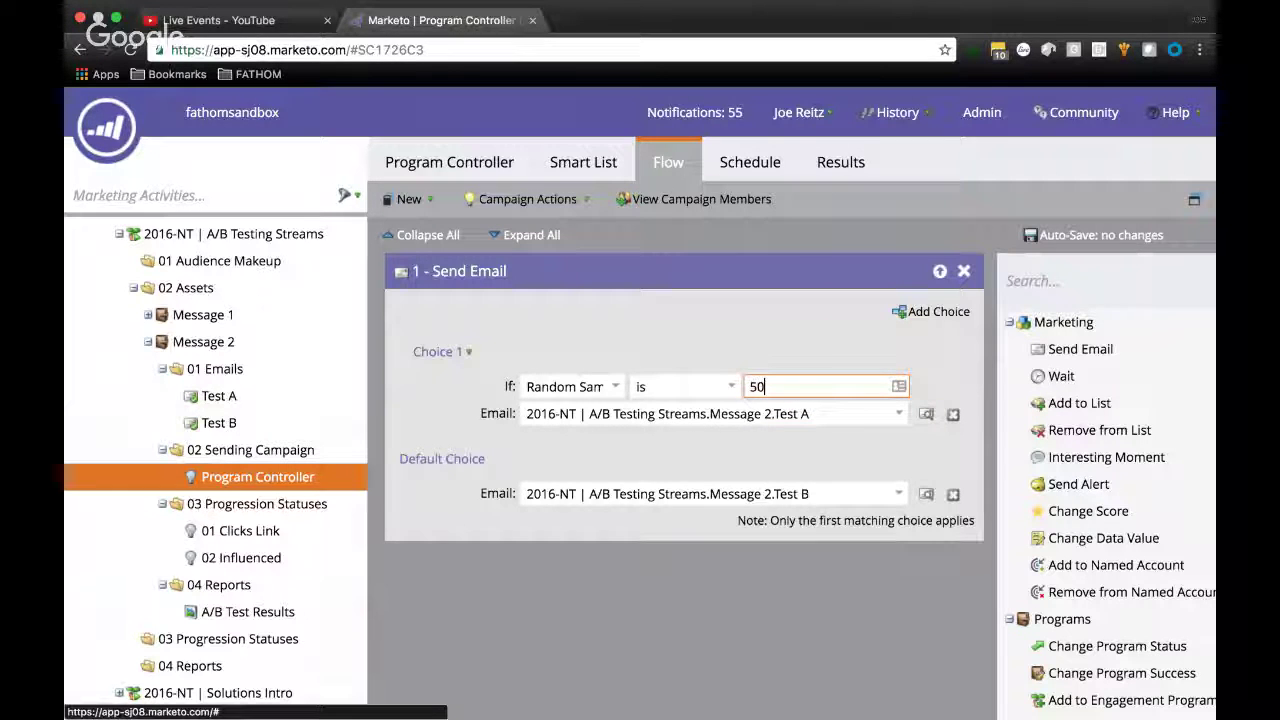
Review the emails assigned to Choice 1 and the default choice, and highlight Choice 1's sample percentage
{"action": "key", "text": "Tab"}
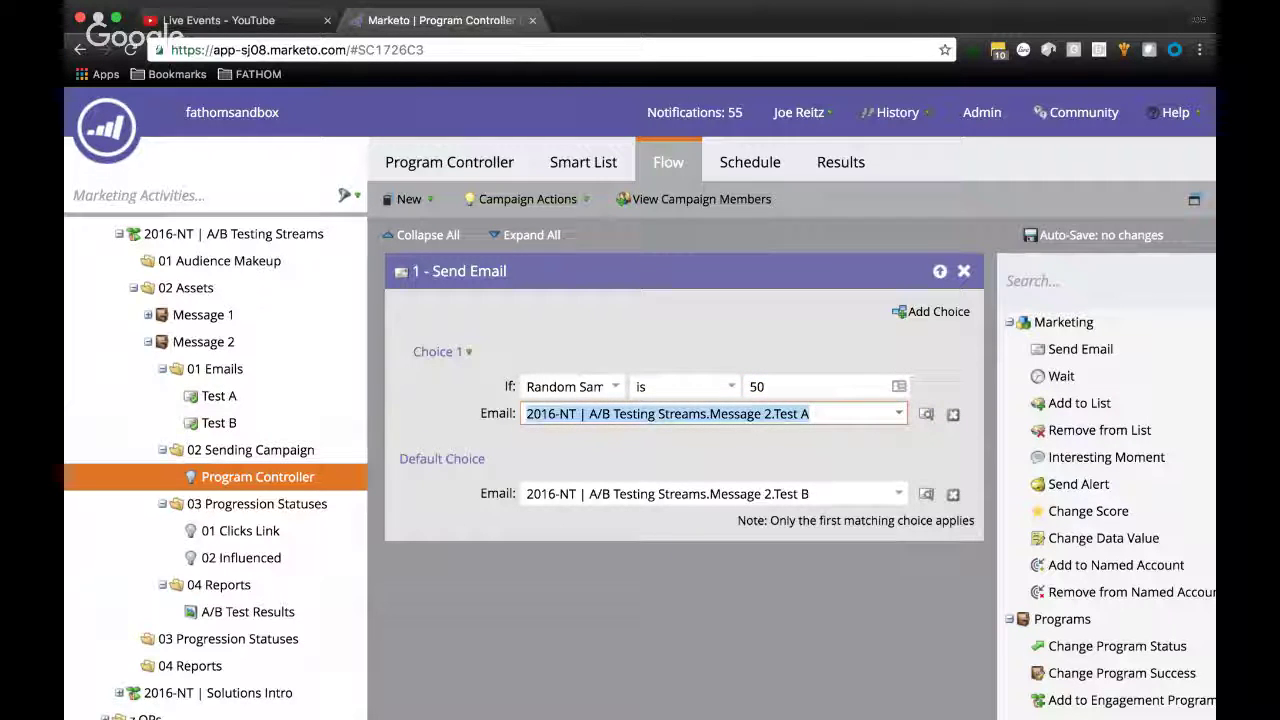
{"action": "key", "text": "Tab"}
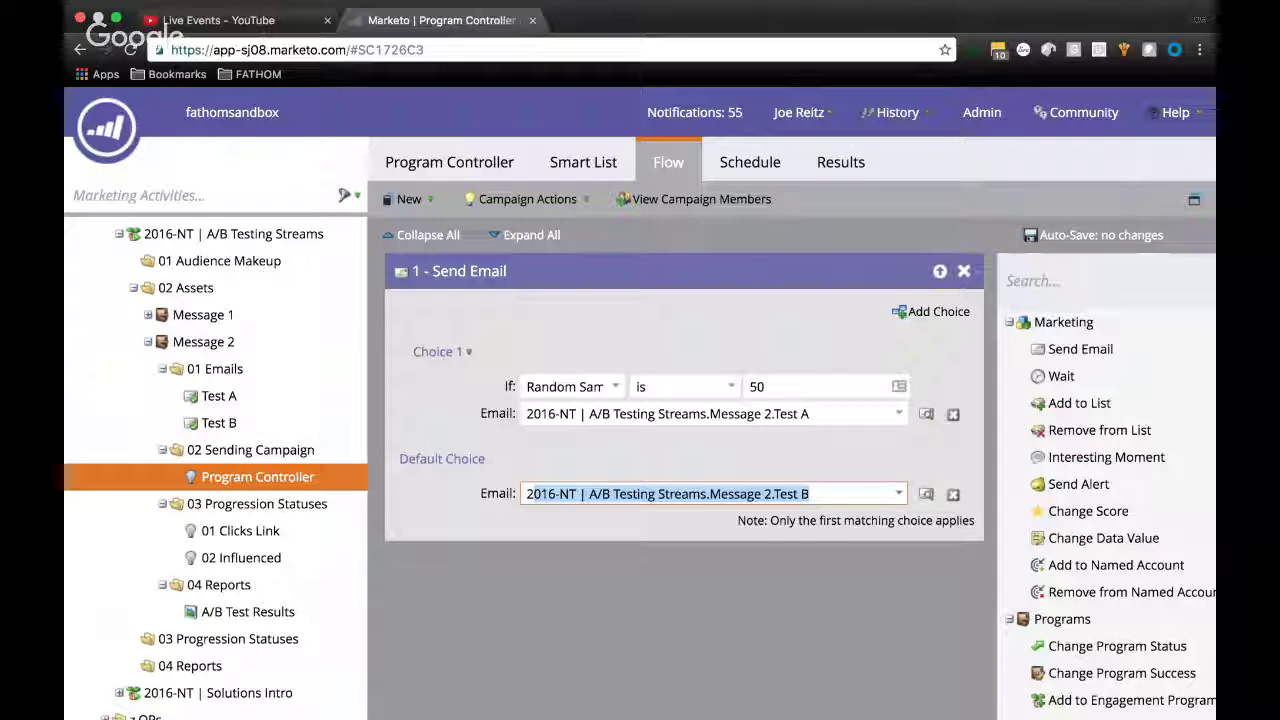
{"action": "double_click", "coordinate": [762, 386]}
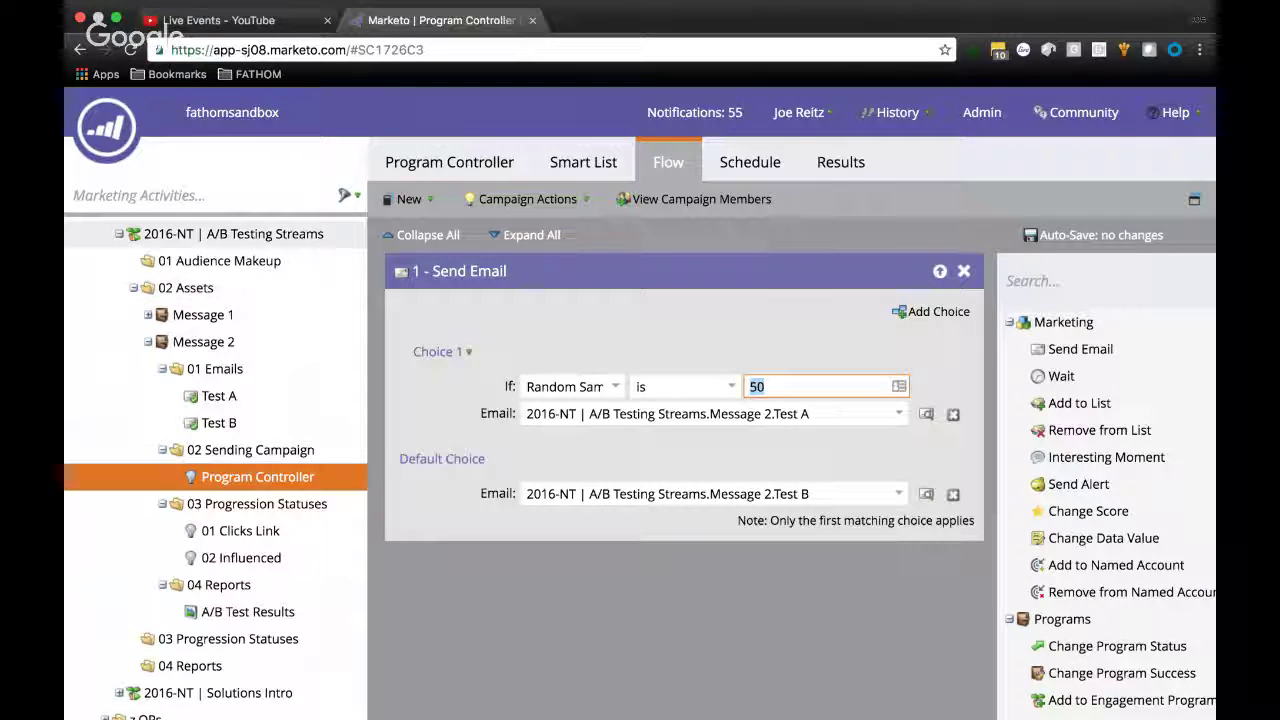
Open the streams of the 2016-NT | A/B Testing Streams engagement program and collapse Message 2 in the program tree
{"action": "left_click", "coordinate": [233, 233]}
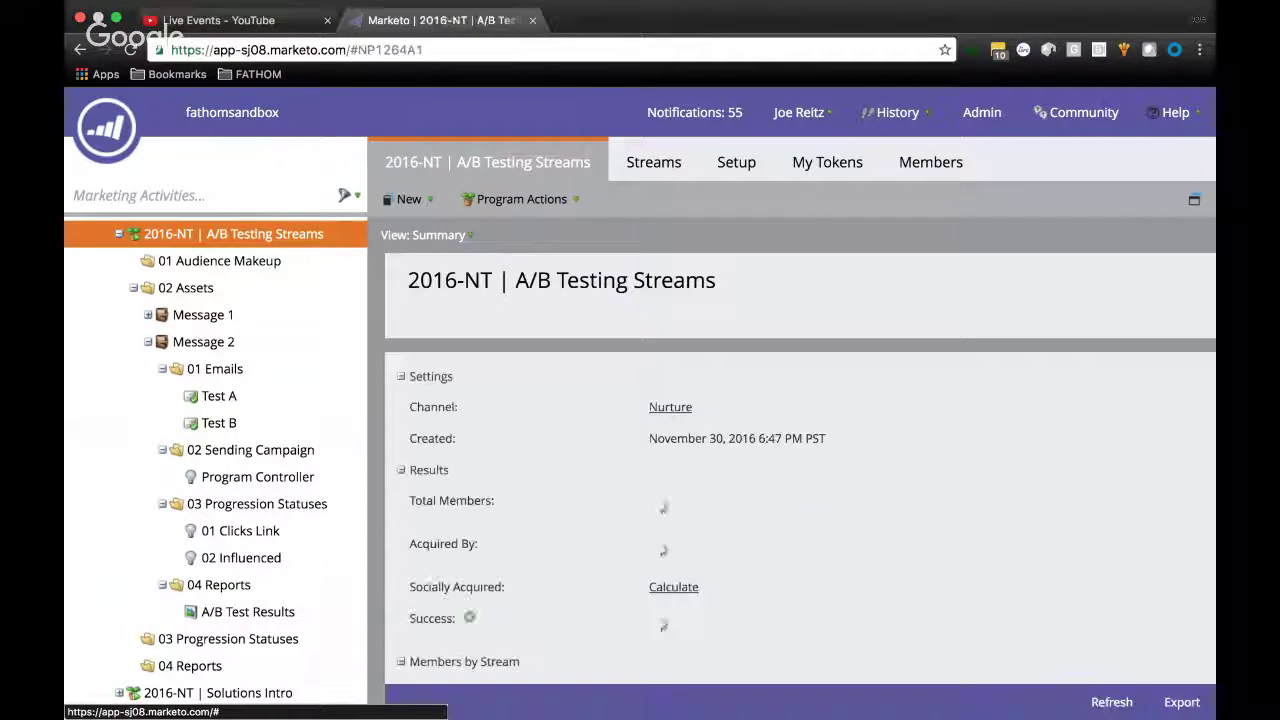
{"action": "left_click", "coordinate": [653, 162]}
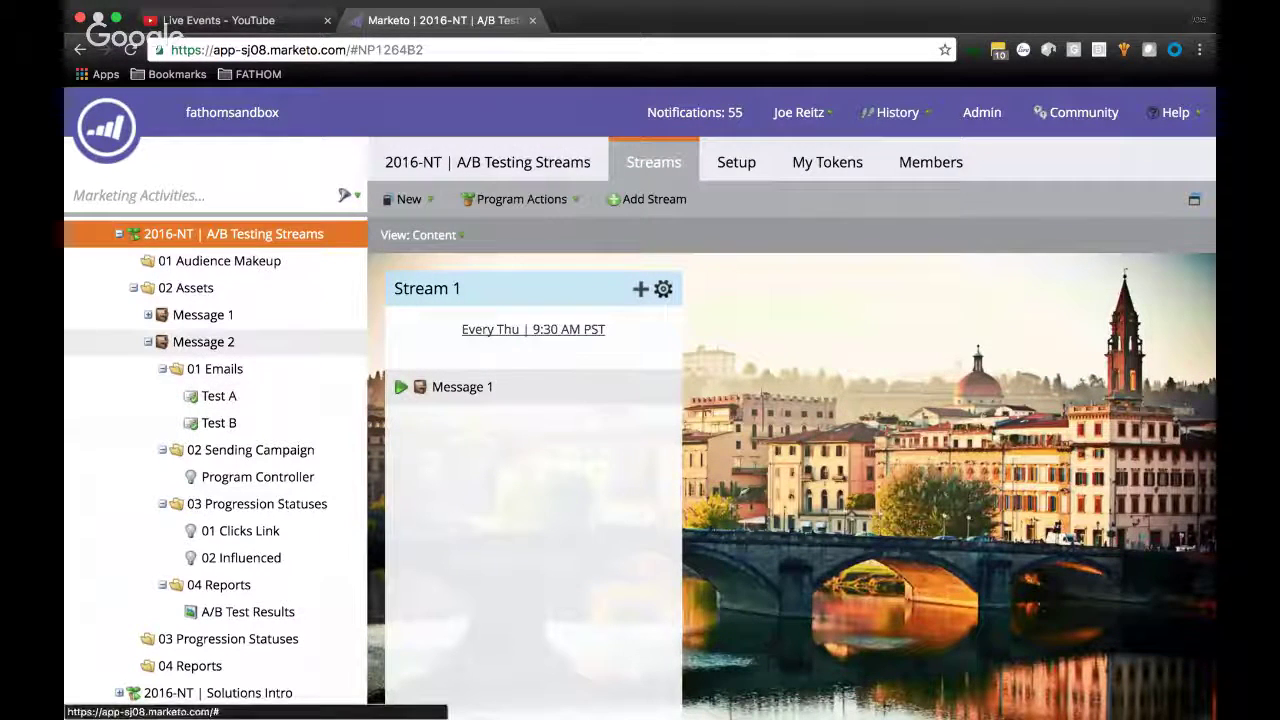
{"action": "left_click", "coordinate": [148, 342]}
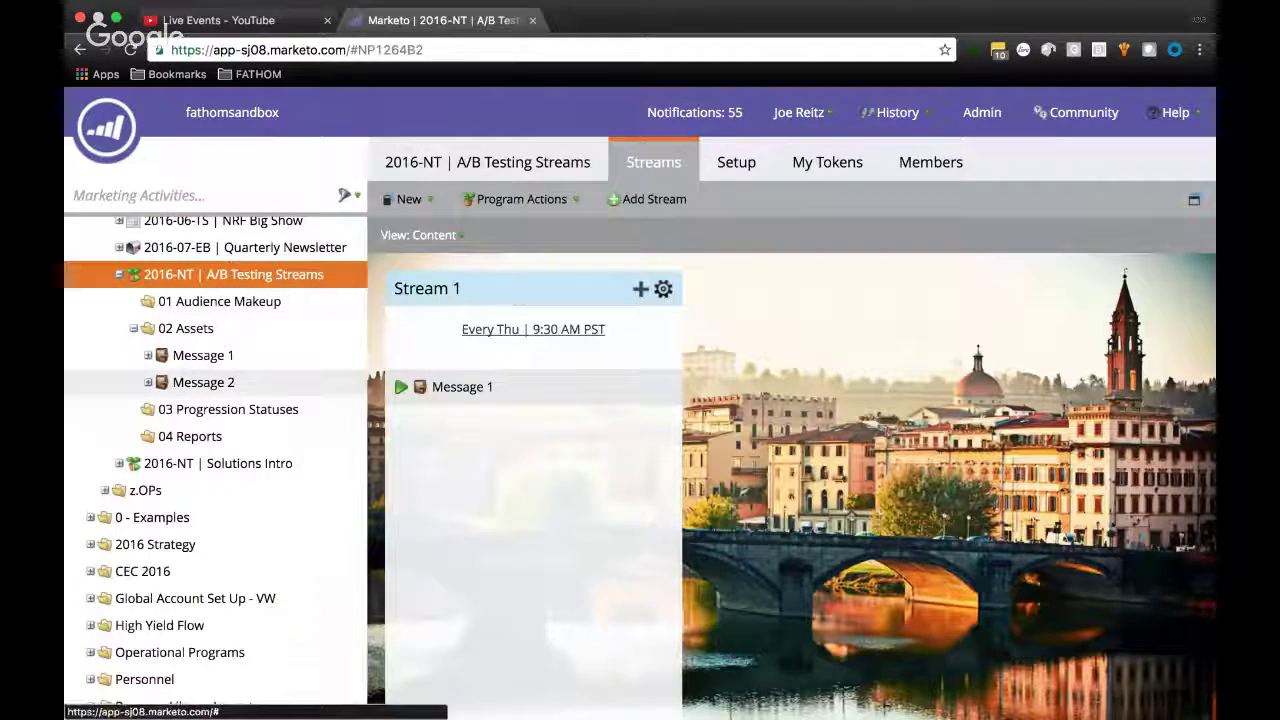
{"action": "mouse_move", "coordinate": [203, 382]}
{"action": "left_mouse_down"}
{"action": "mouse_move", "coordinate": [555, 447]}
{"action": "mouse_move", "coordinate": [555, 478]}
{"action": "mouse_move", "coordinate": [150, 310]}
{"action": "mouse_move", "coordinate": [197, 371]}
{"action": "left_mouse_up"}
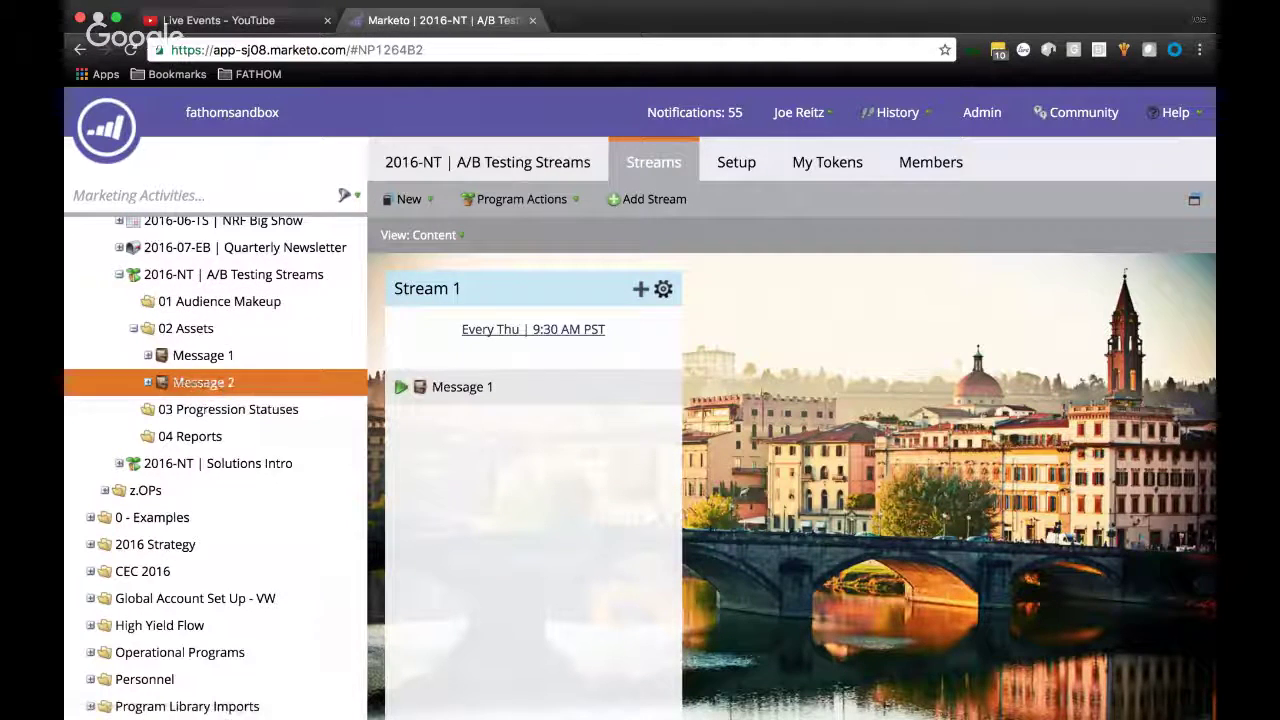
{"action": "left_click", "coordinate": [233, 274]}
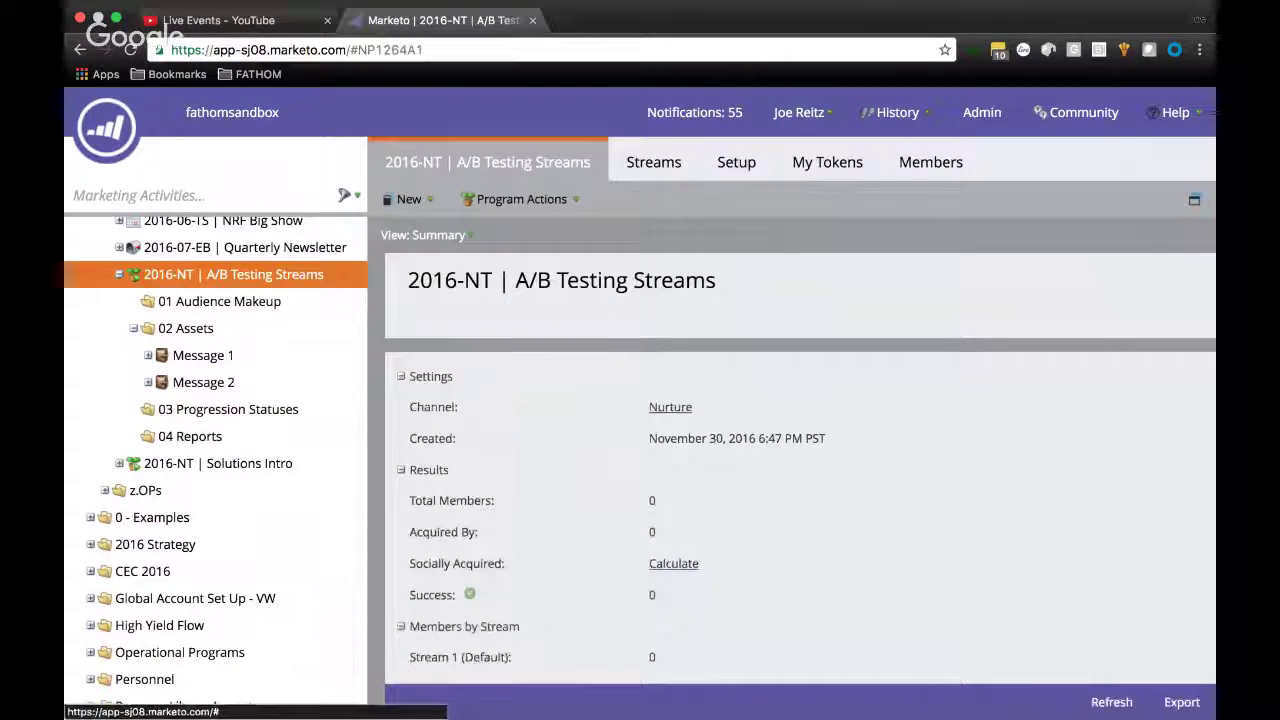
{"action": "left_click", "coordinate": [653, 162]}
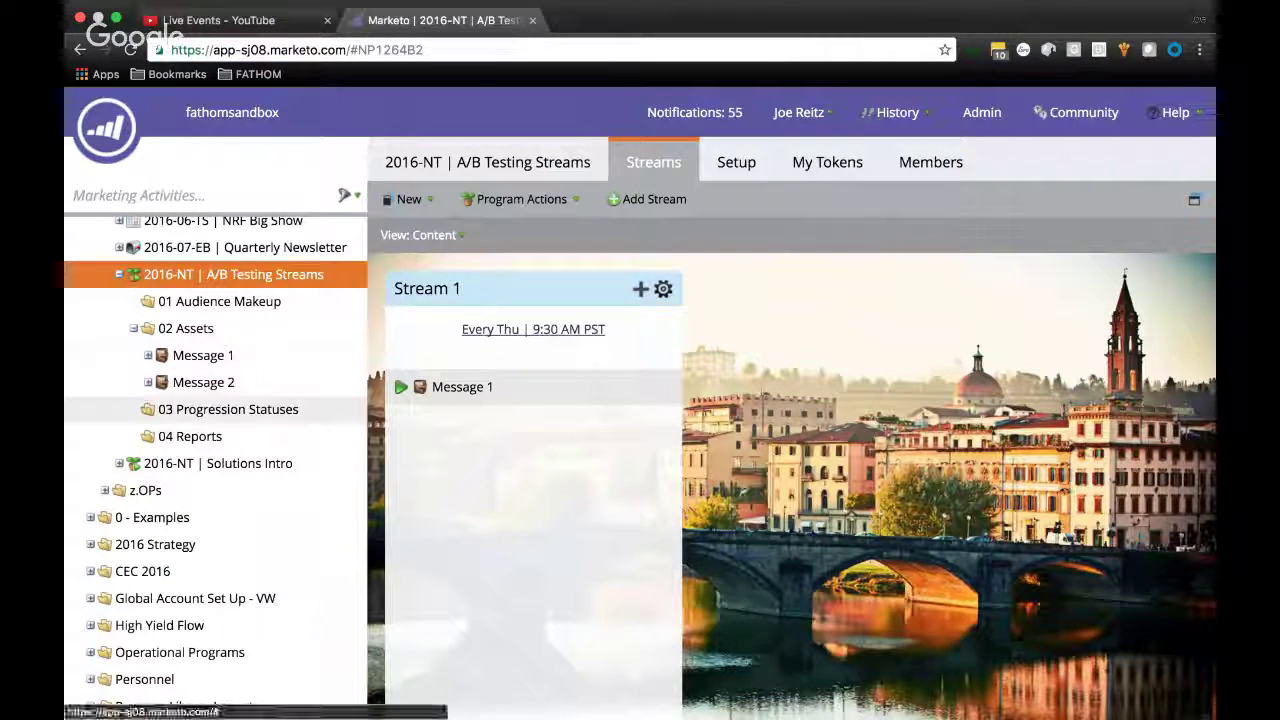
Add the Message 2 program to Stream 1 with its Program Controller smart campaign, and activate it in the stream
{"action": "left_click_drag", "start_coordinate": [203, 382], "coordinate": [520, 480]}
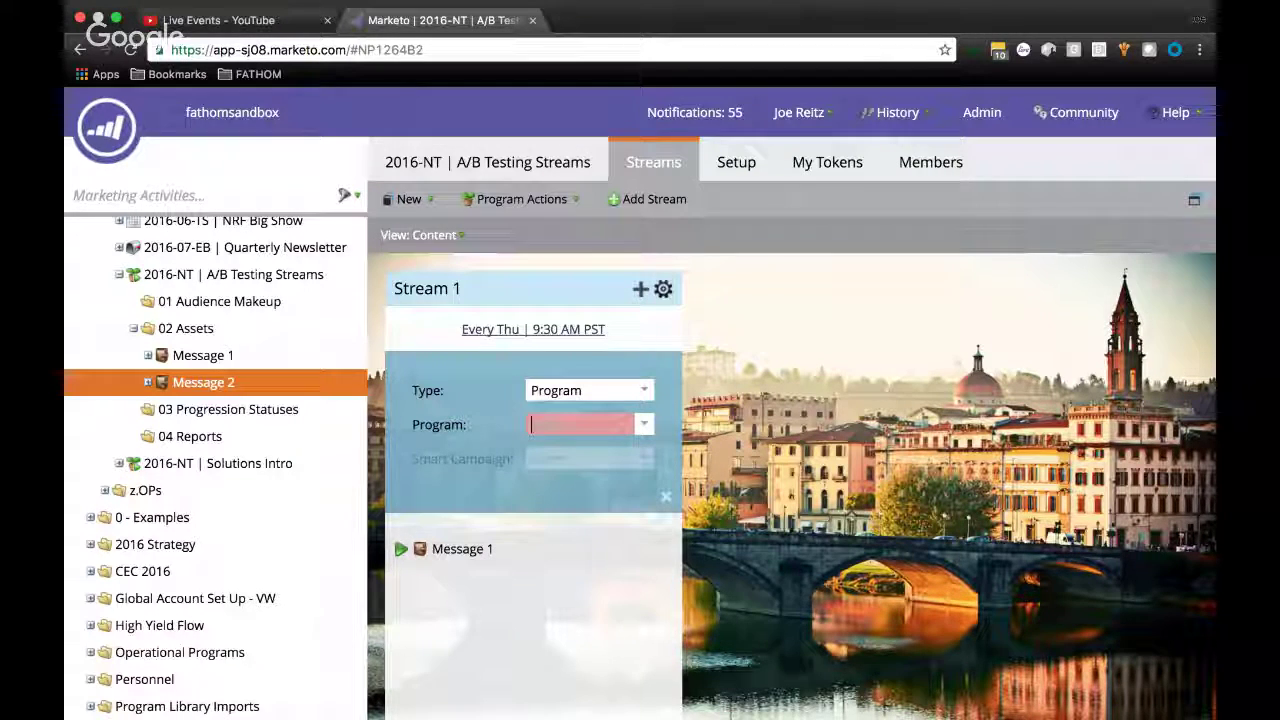
{"action": "type", "text": "messages"}
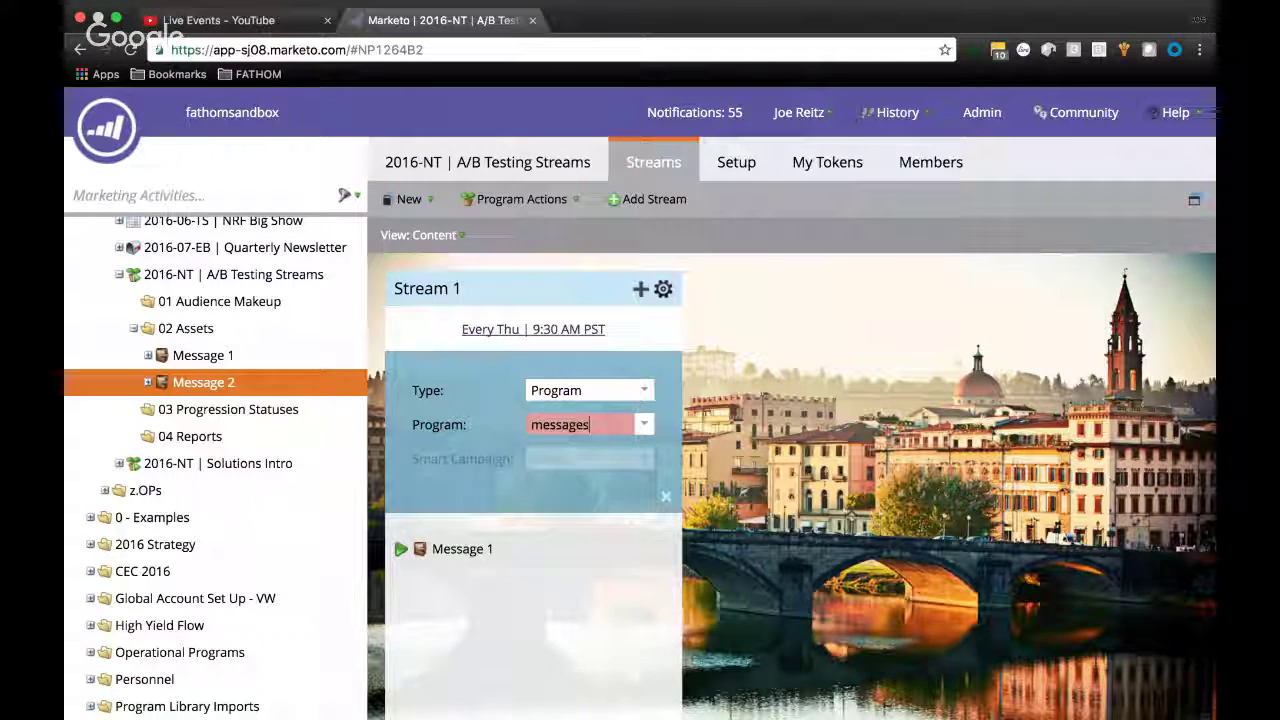
{"action": "key", "text": "BackSpace"}
{"action": "type", "text": "2"}
{"action": "key", "text": "Return"}
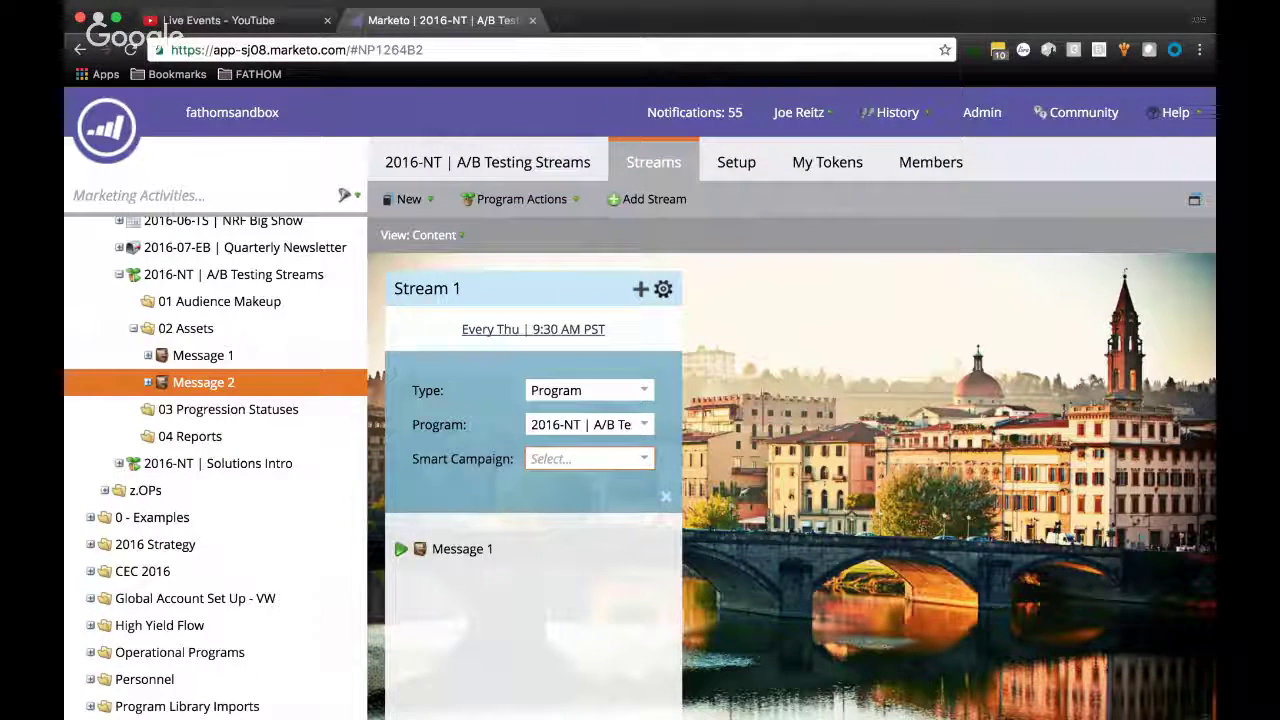
{"action": "type", "text": "program"}
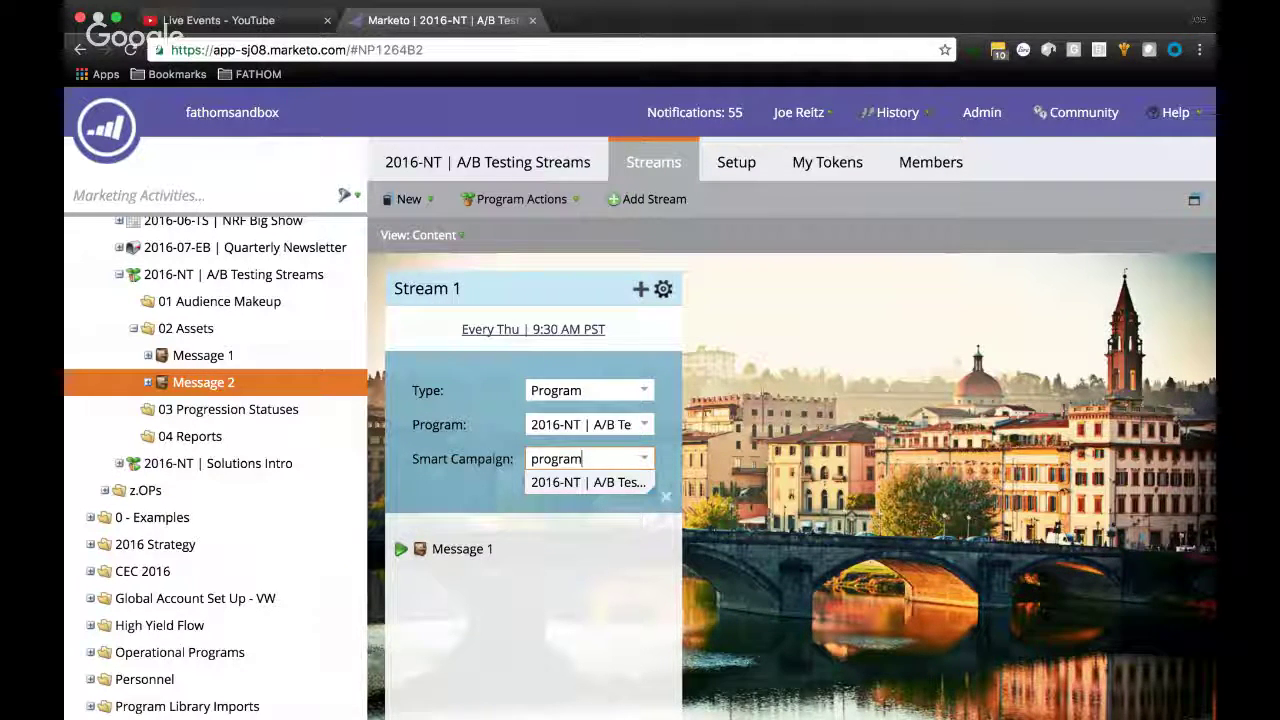
{"action": "key", "text": "Return"}
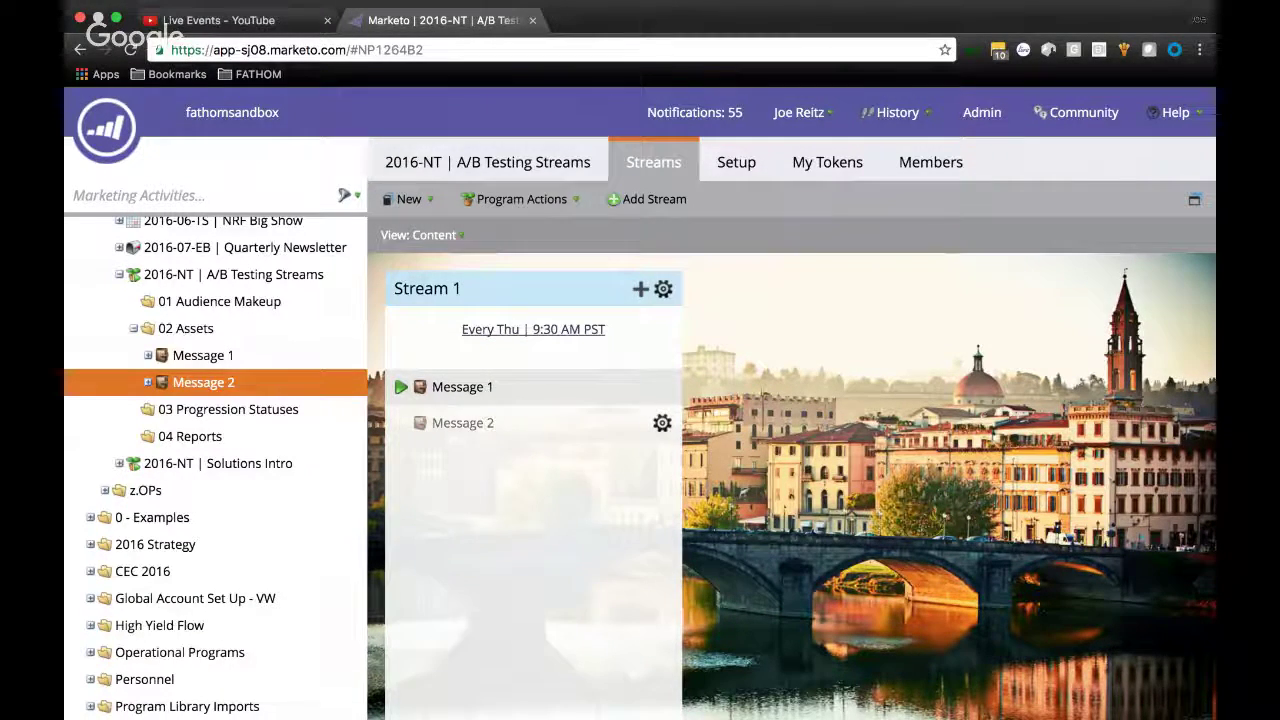
{"action": "right_click", "coordinate": [457, 423]}
{"action": "left_click", "coordinate": [505, 432]}
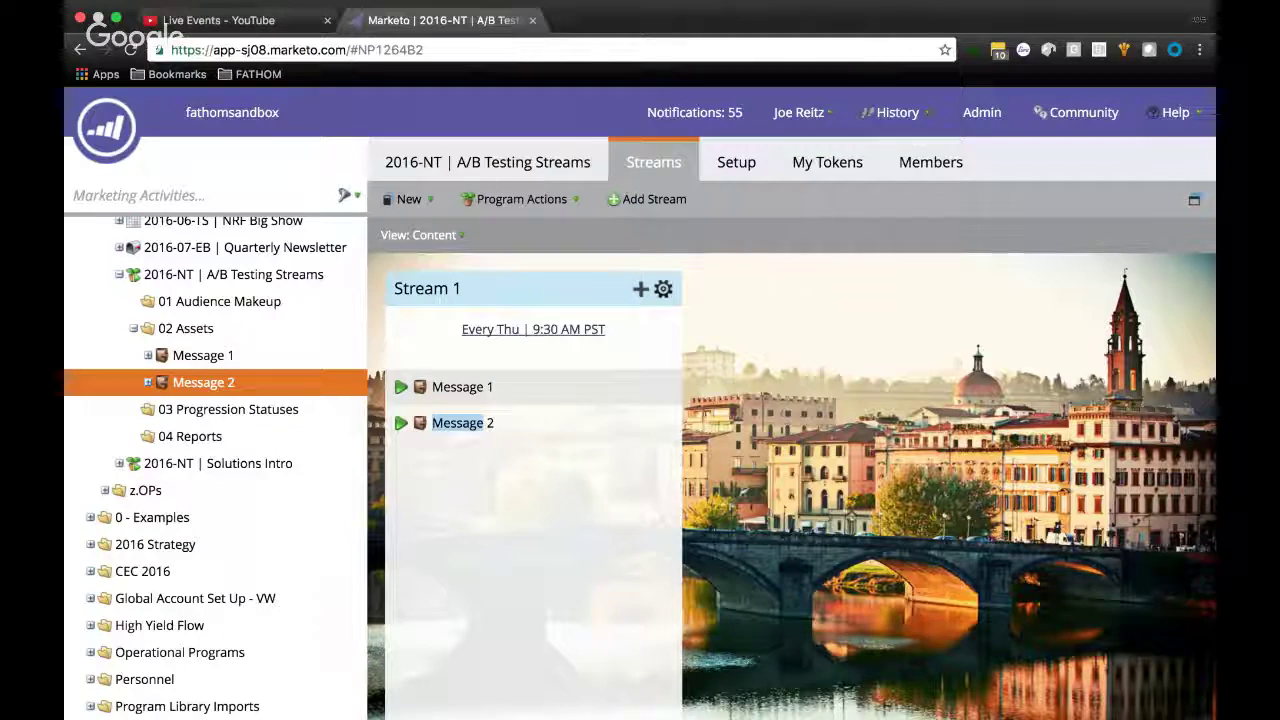
Expand Message 2, collapse its 01 Emails folder and open the summary of its Program Controller campaign
{"action": "left_click", "coordinate": [148, 382]}
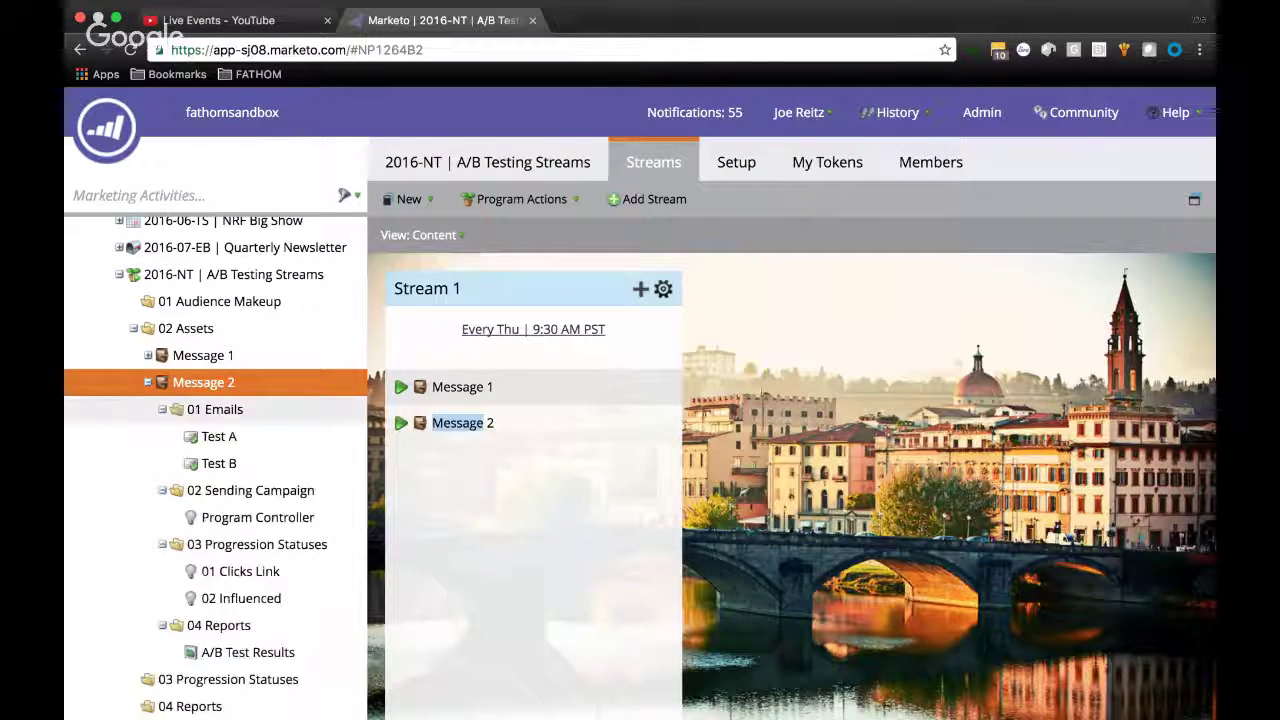
{"action": "left_click", "coordinate": [162, 409]}
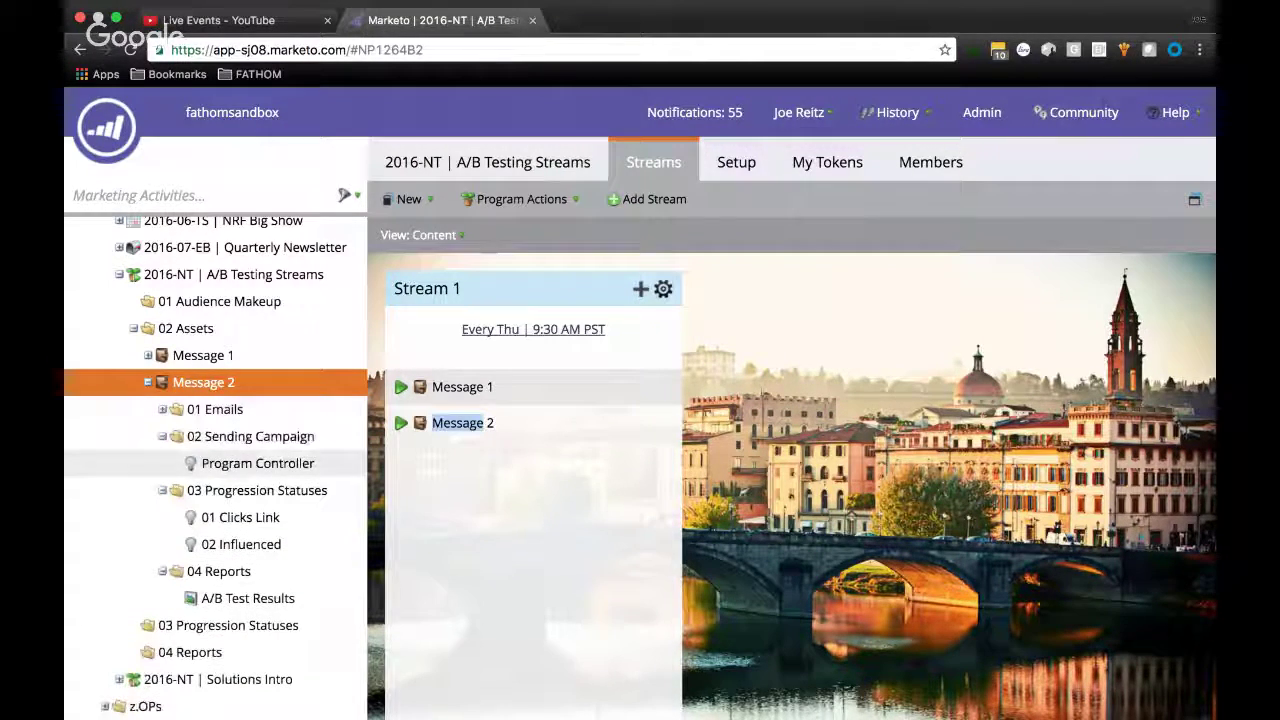
{"action": "left_click", "coordinate": [257, 463]}
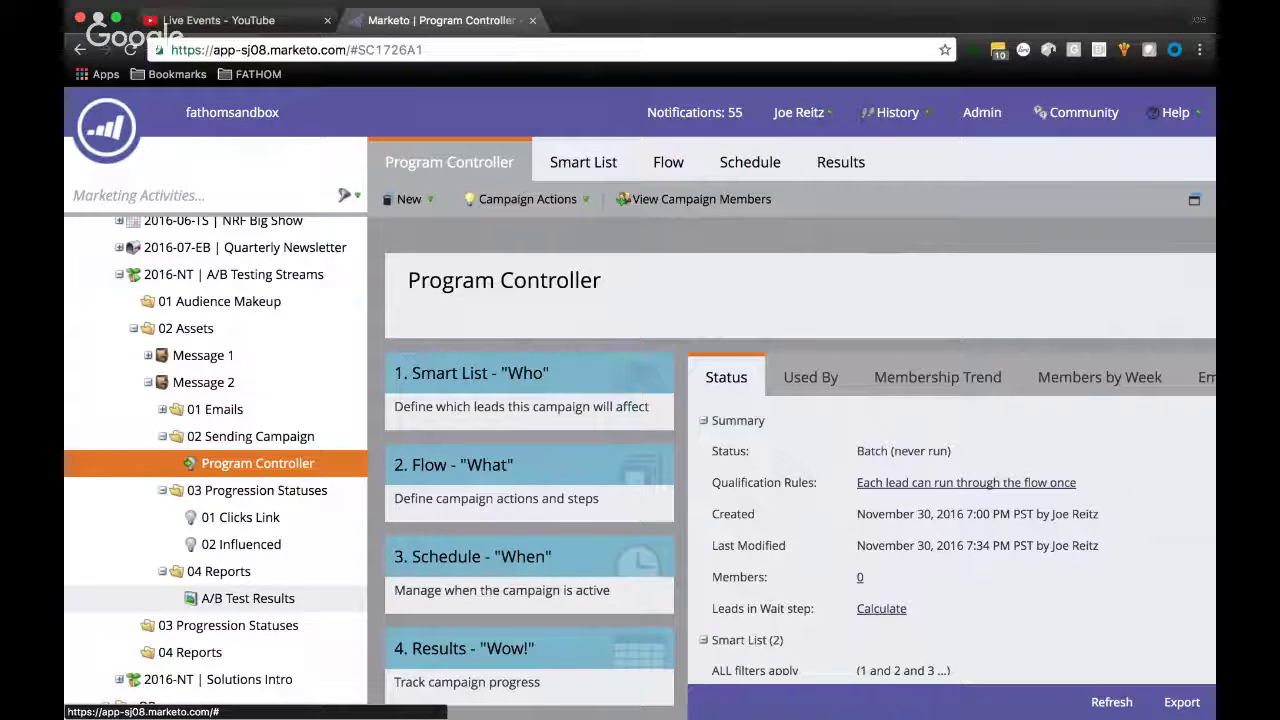
Review the A/B Test Results report of Message 2, including its Marketing Activities Emails filter, smart list and report data
{"action": "left_click", "coordinate": [248, 598]}
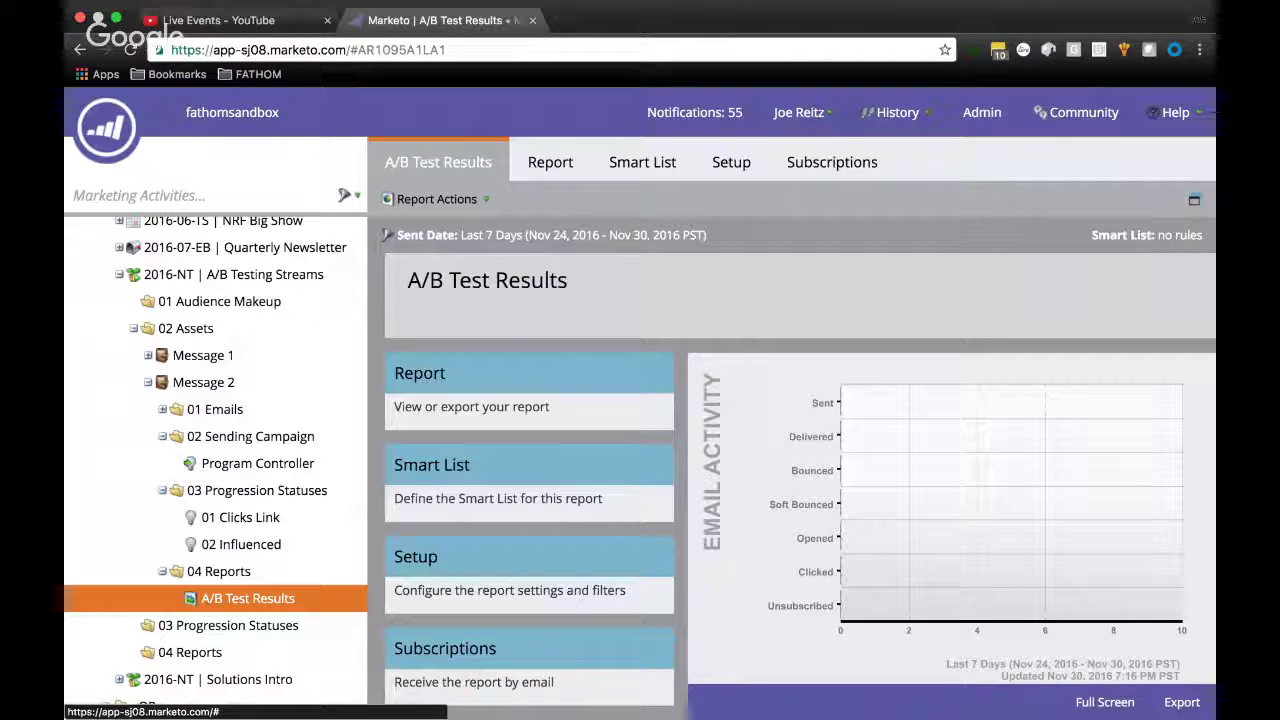
{"action": "left_click", "coordinate": [730, 161]}
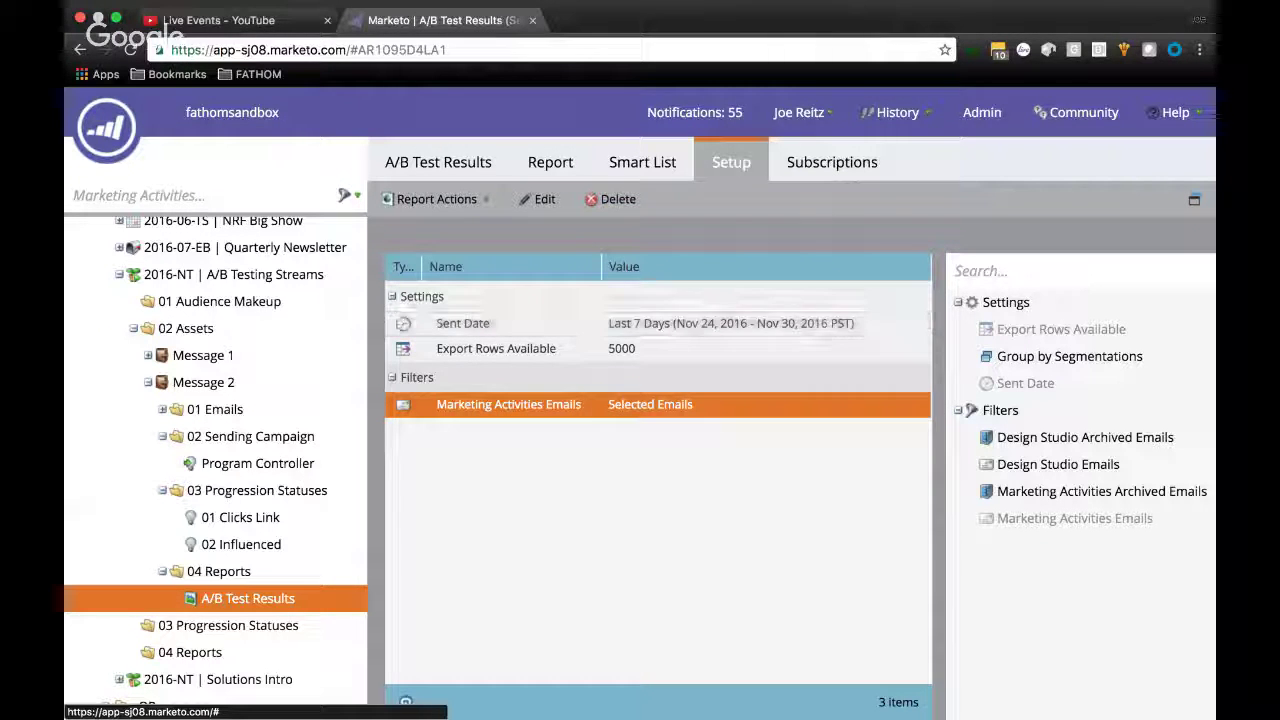
{"action": "double_click", "coordinate": [650, 404]}
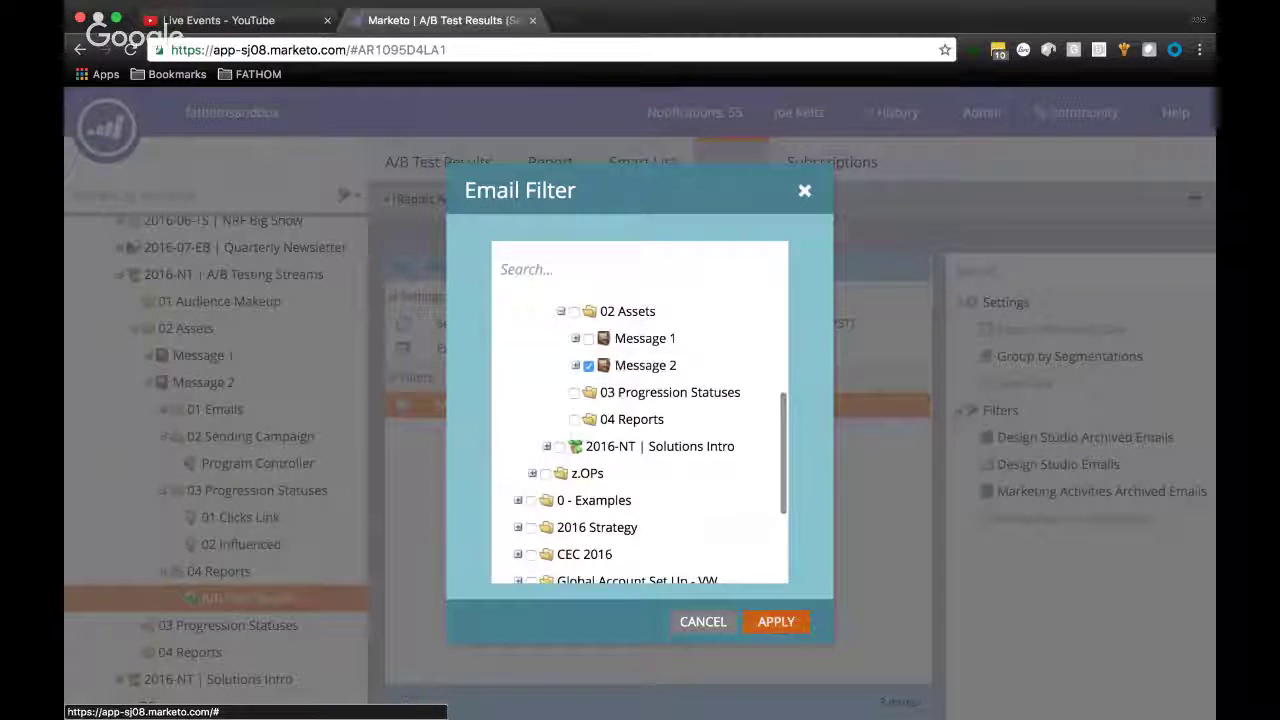
{"action": "left_click", "coordinate": [775, 621]}
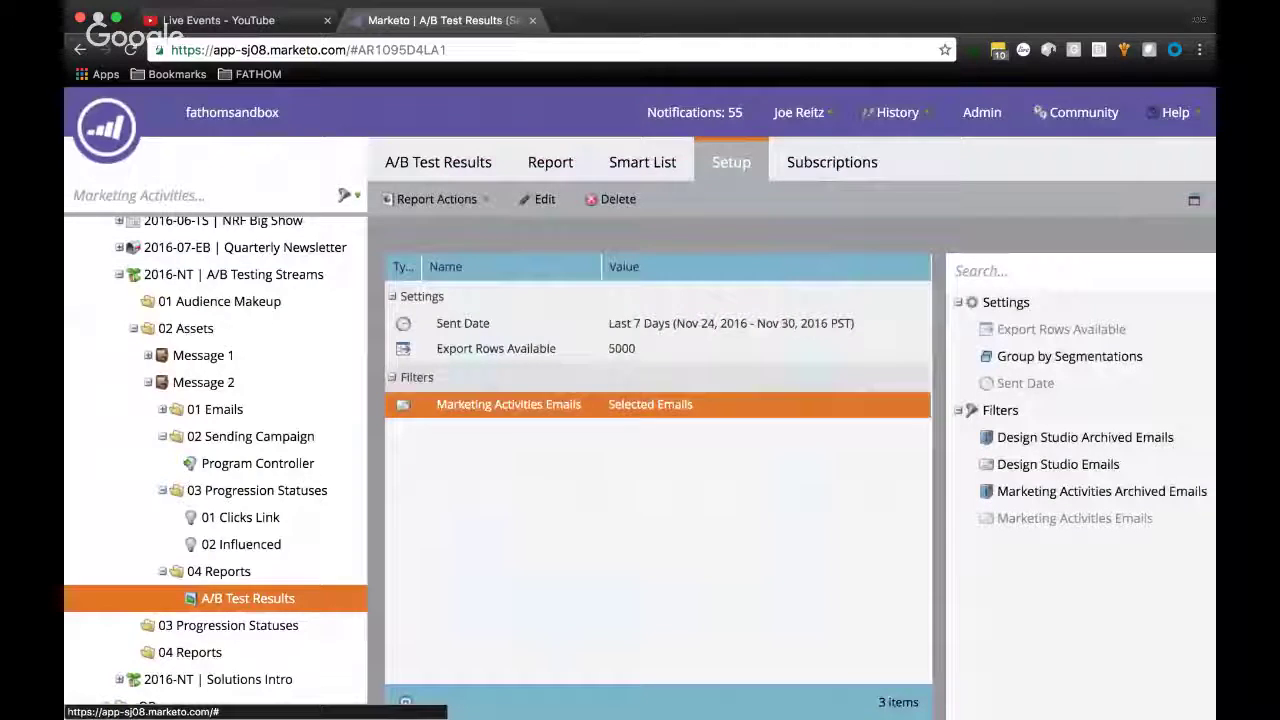
{"action": "left_click", "coordinate": [642, 162]}
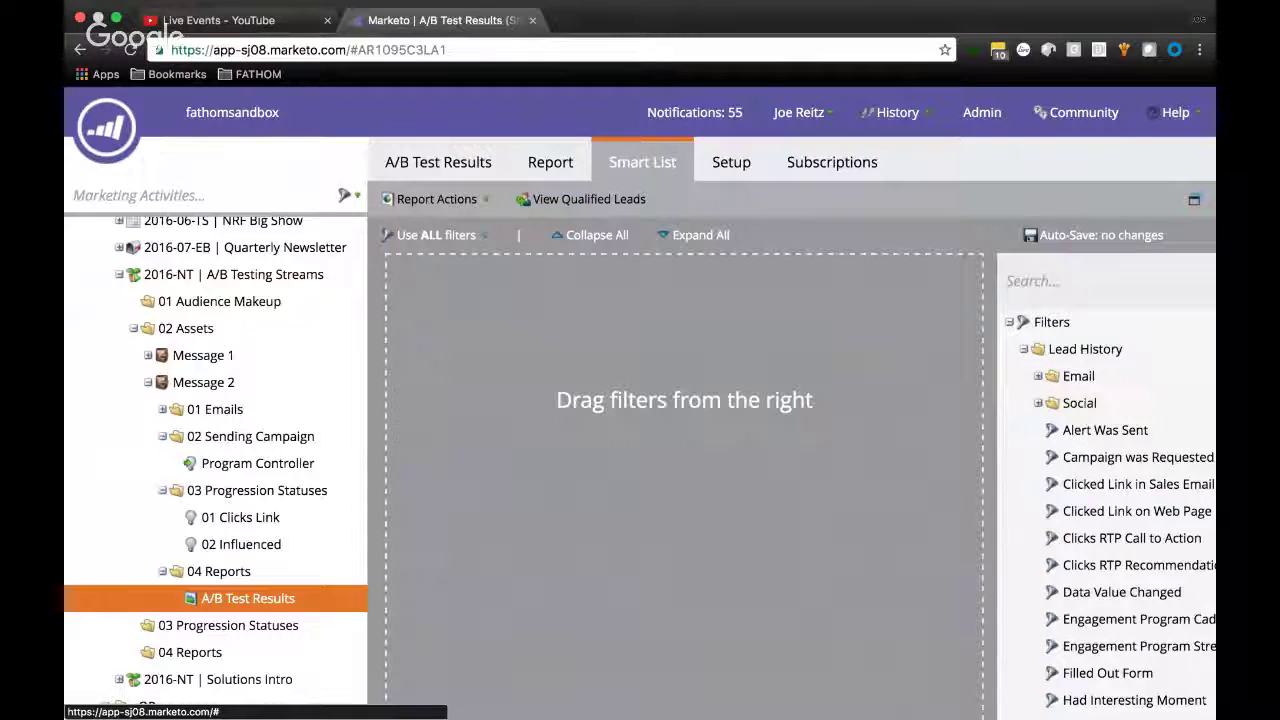
{"action": "left_click", "coordinate": [549, 162]}
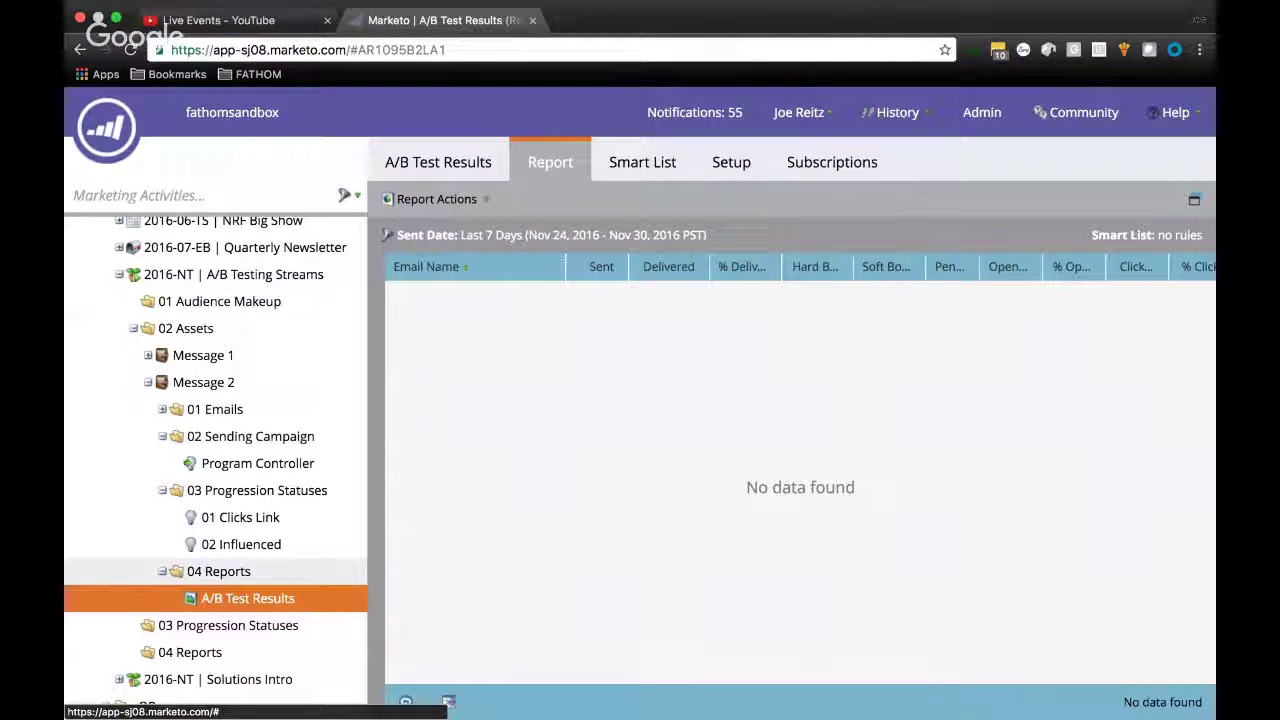
{"action": "right_click", "coordinate": [256, 571]}
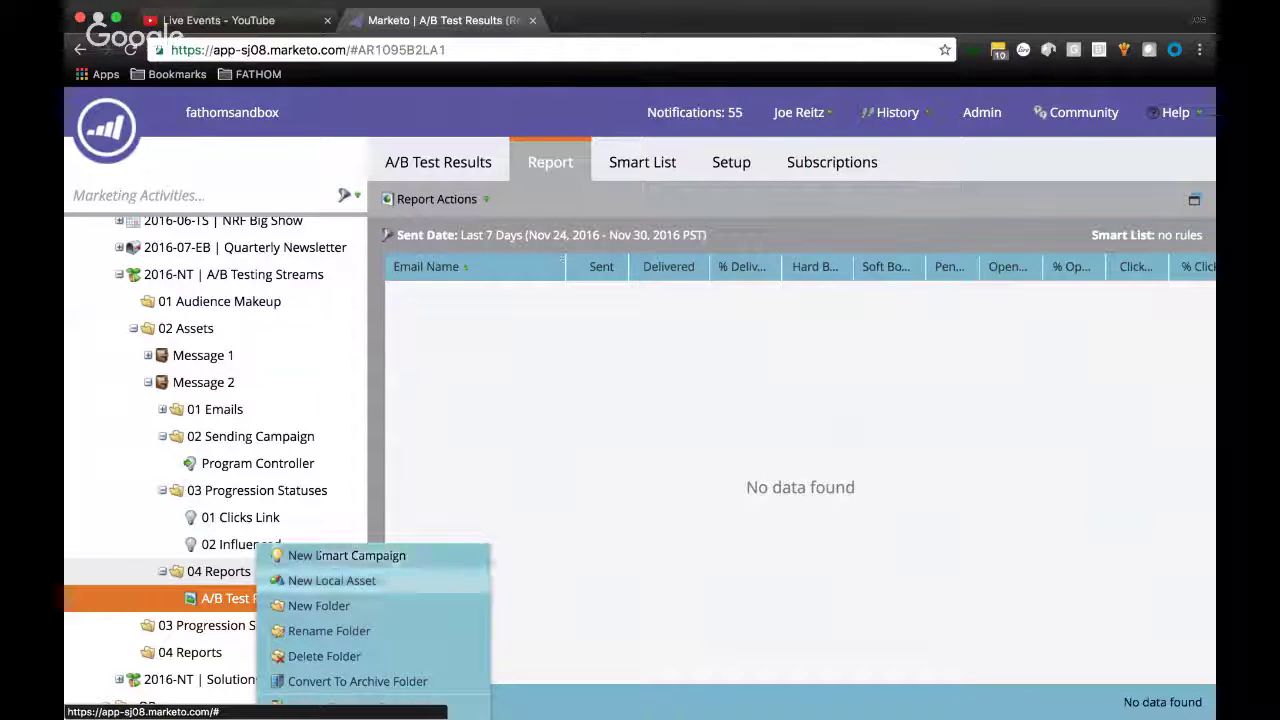
{"action": "left_click", "coordinate": [335, 580]}
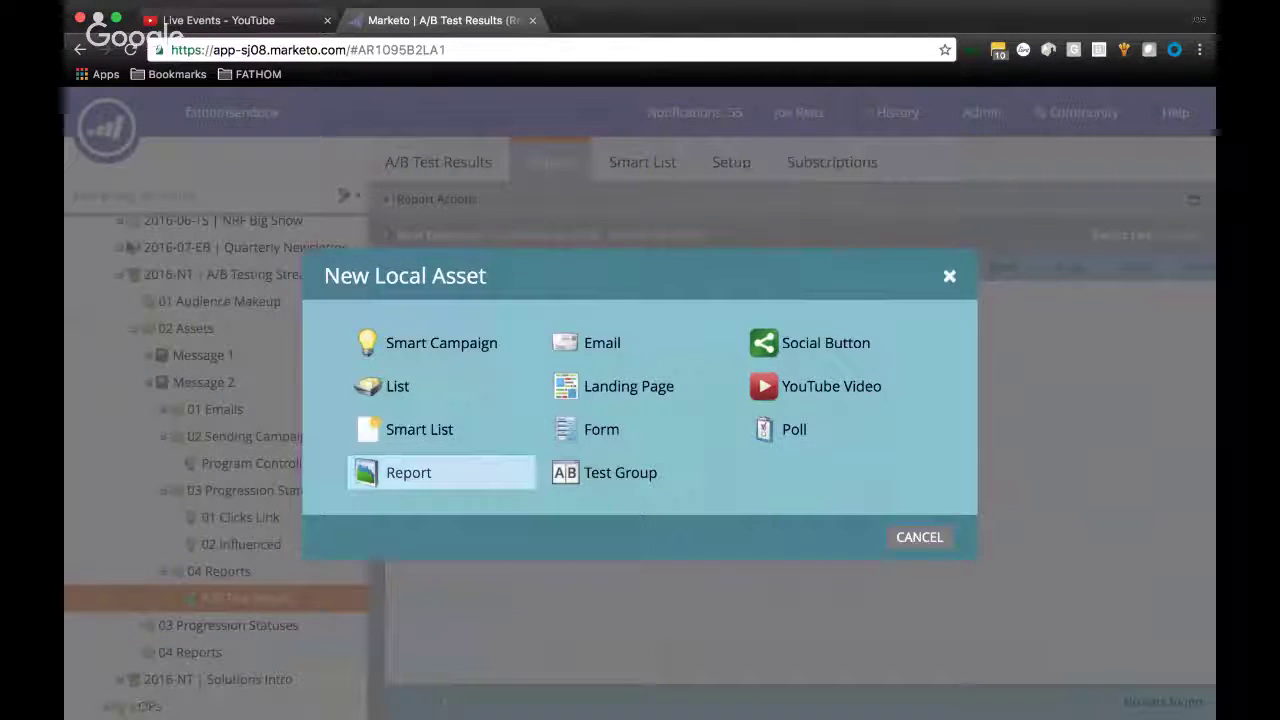
{"action": "left_click", "coordinate": [410, 472]}
{"action": "left_click", "coordinate": [704, 344]}
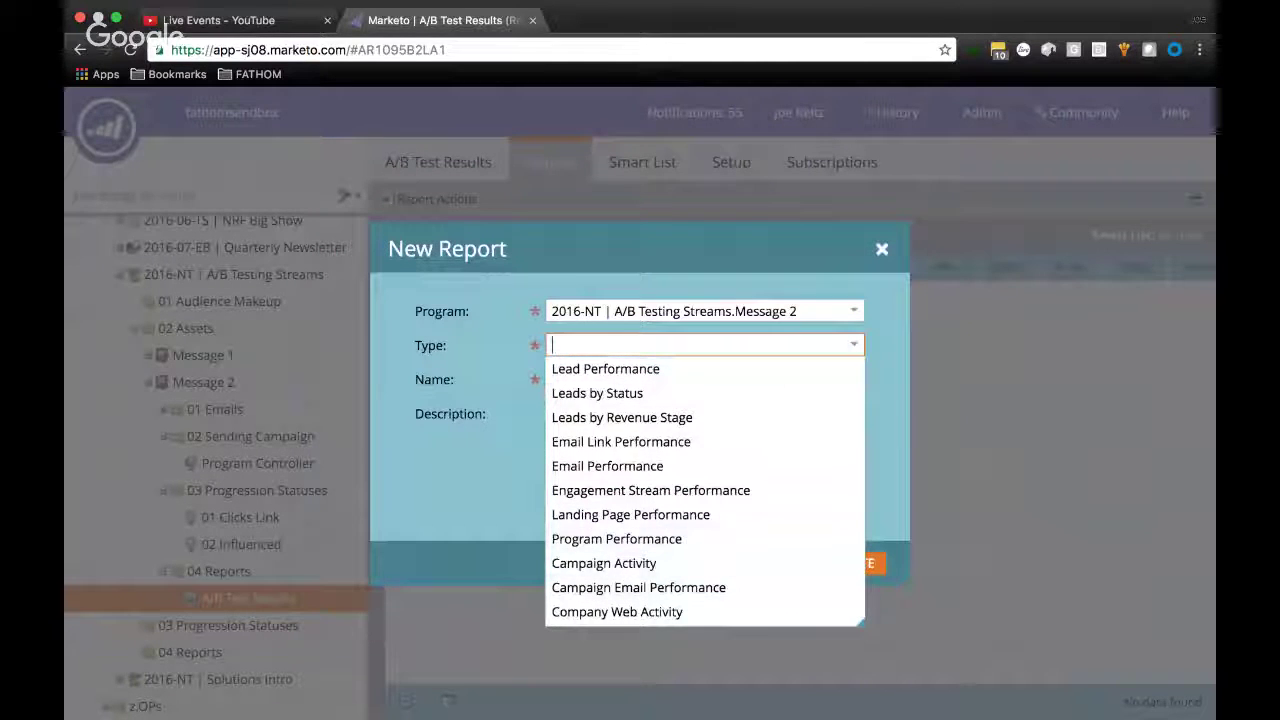
{"action": "left_click", "coordinate": [480, 505]}
{"action": "left_click", "coordinate": [777, 563]}
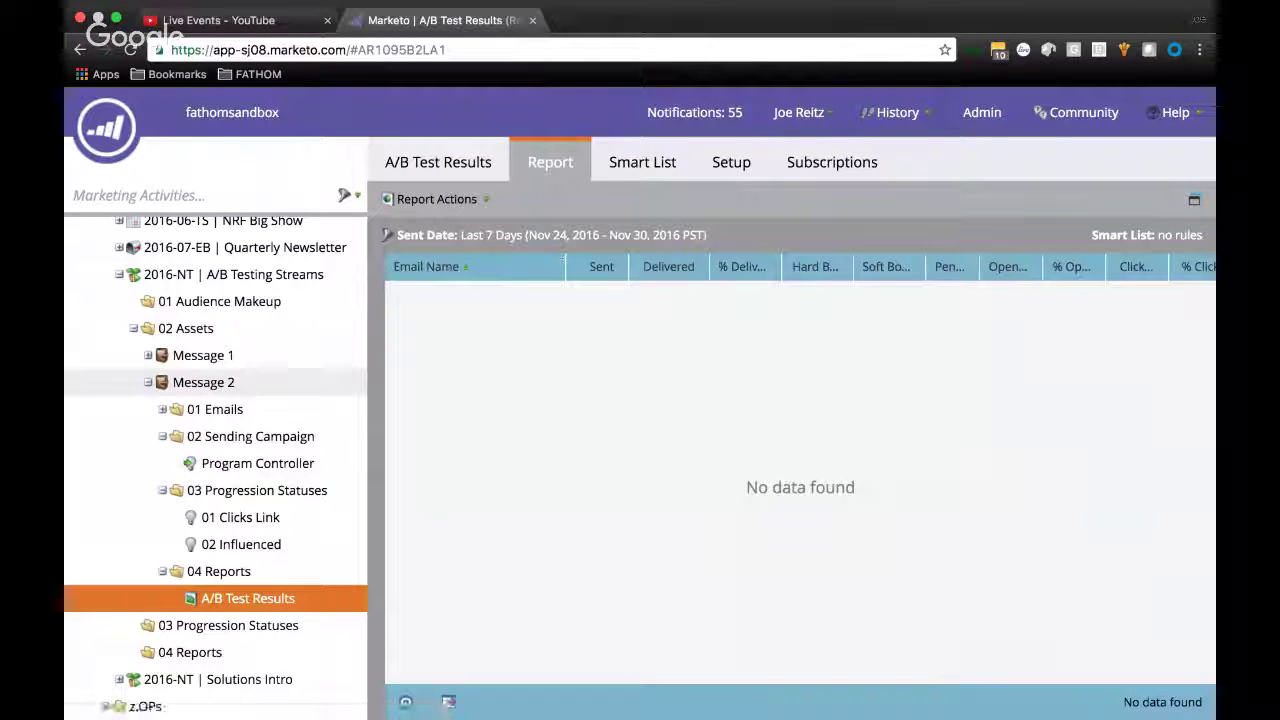
Clone the Message 2 program into the same program under the name Message 3
{"action": "left_click", "coordinate": [148, 382]}
{"action": "right_click", "coordinate": [187, 379]}
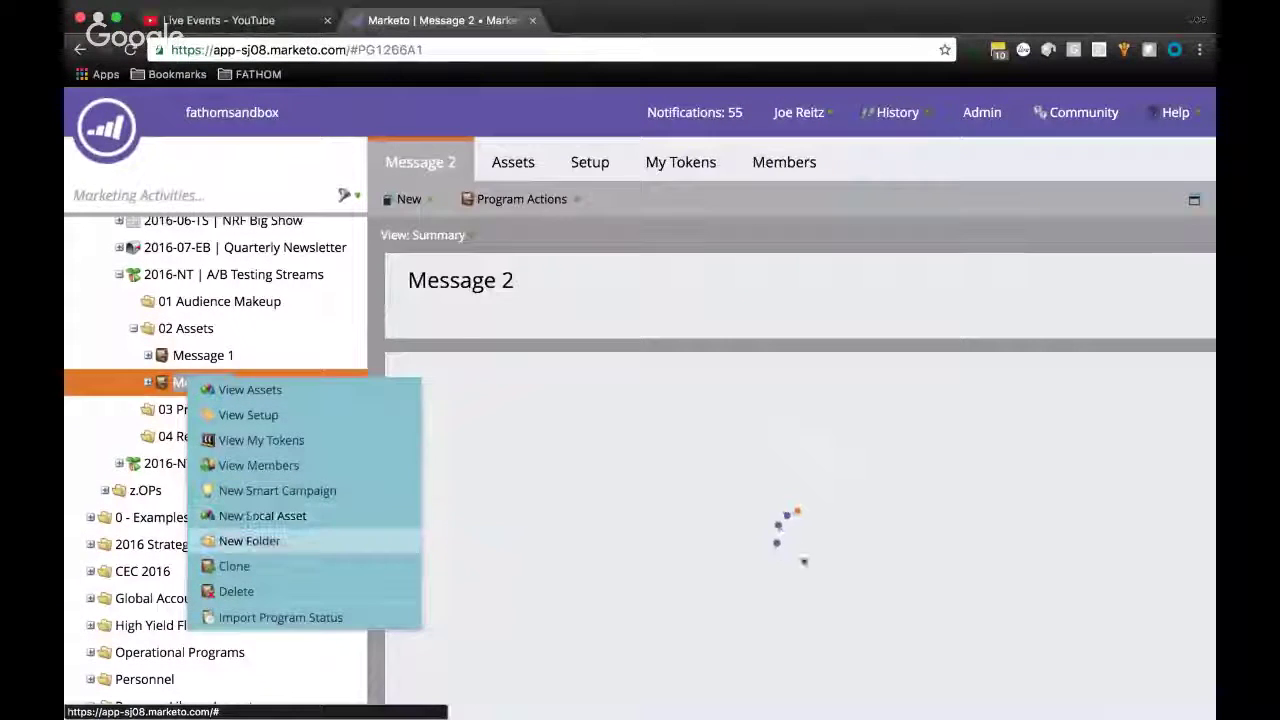
{"action": "left_click", "coordinate": [236, 566]}
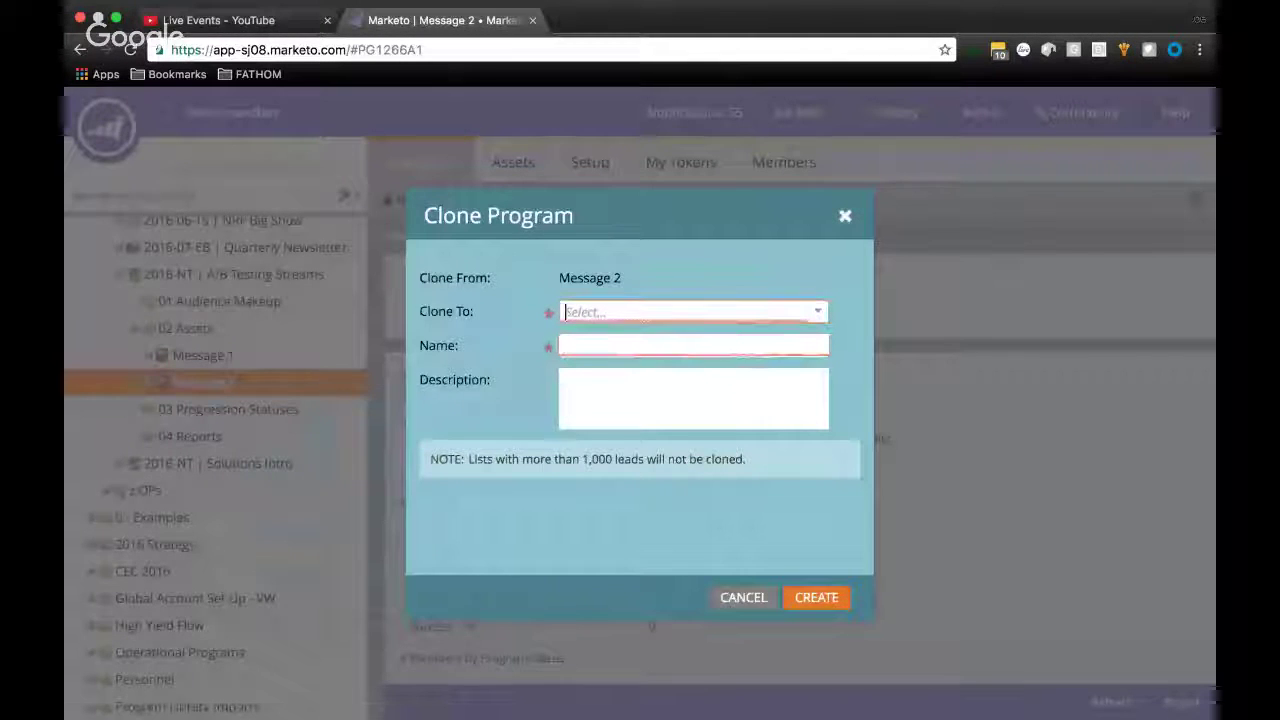
{"action": "type", "text": "sam"}
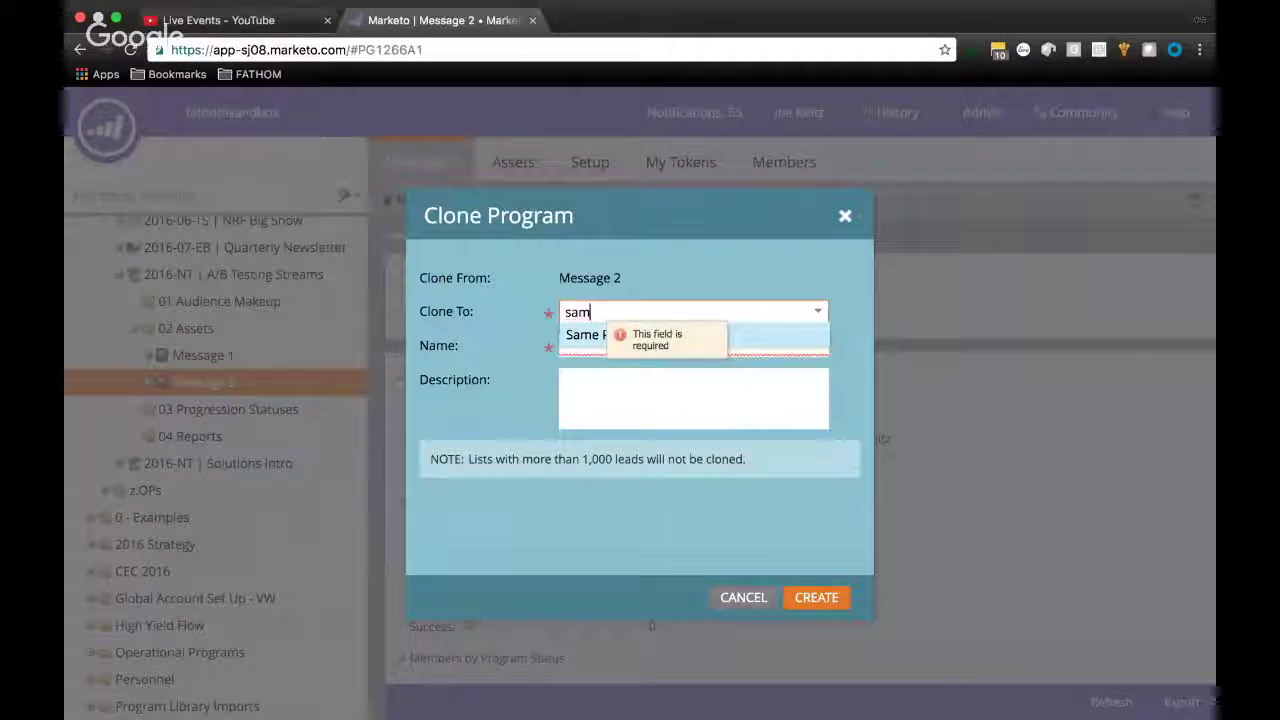
{"action": "key", "text": "Tab"}
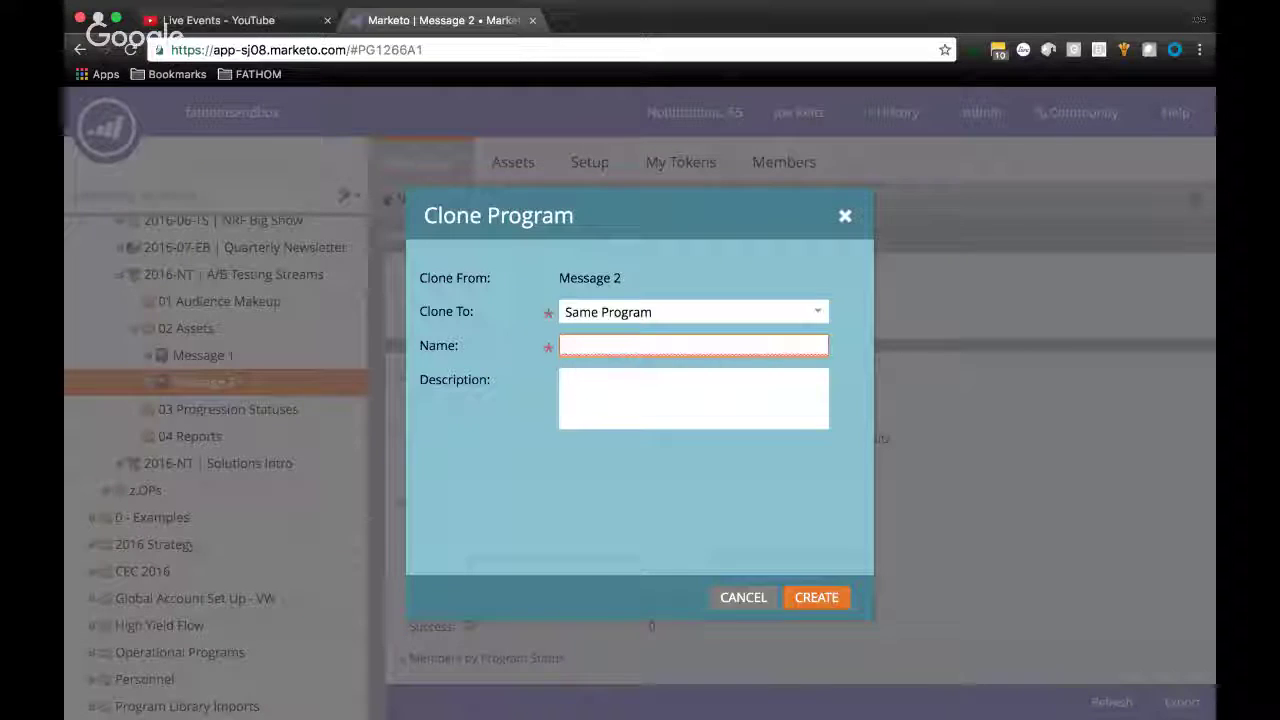
{"action": "type", "text": "Message 3"}
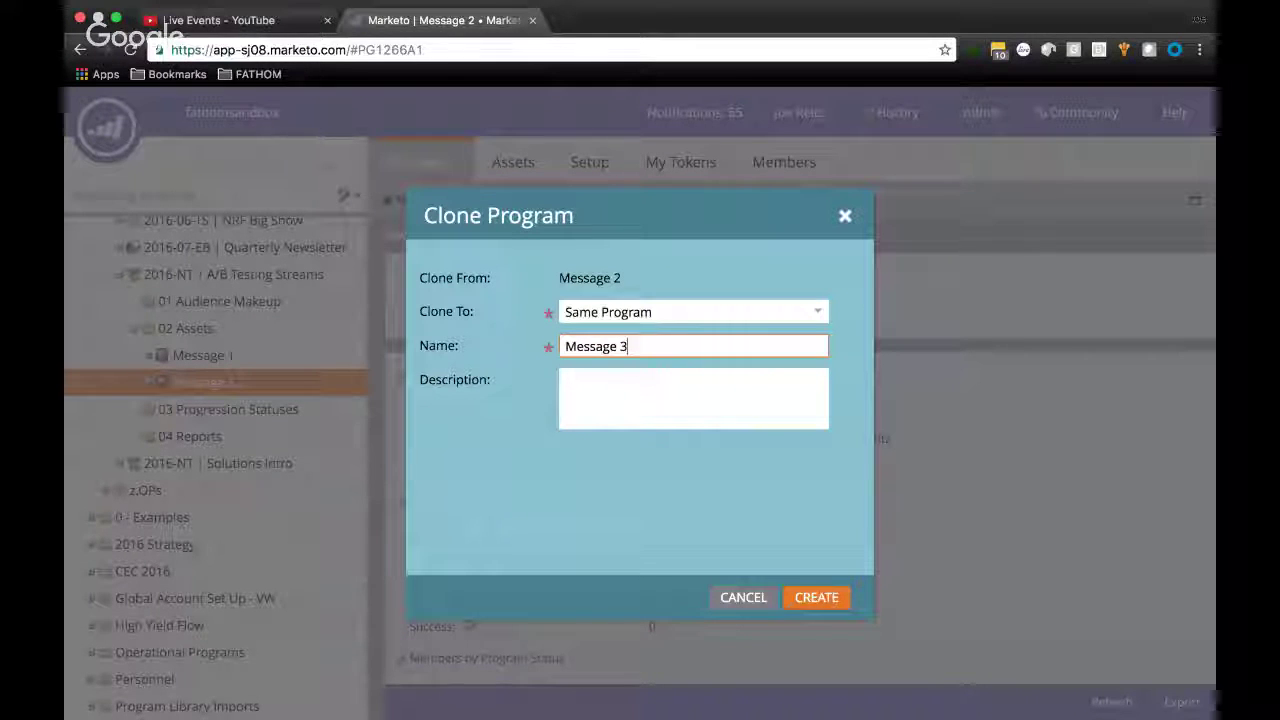
{"action": "left_click", "coordinate": [816, 597]}
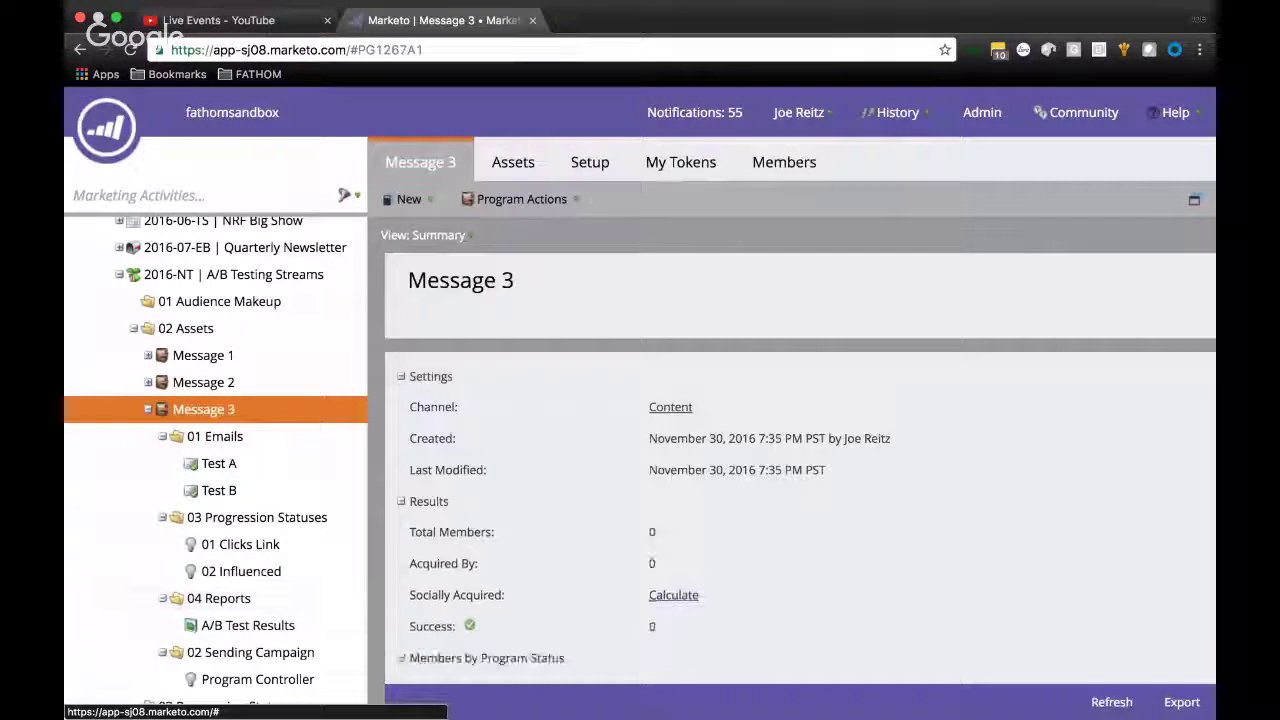
Review the assets cloned into Message 3, open its 01 Clicks Link campaign, and collapse Message 3 in the tree
{"action": "left_click", "coordinate": [148, 409]}
{"action": "left_click", "coordinate": [148, 409]}
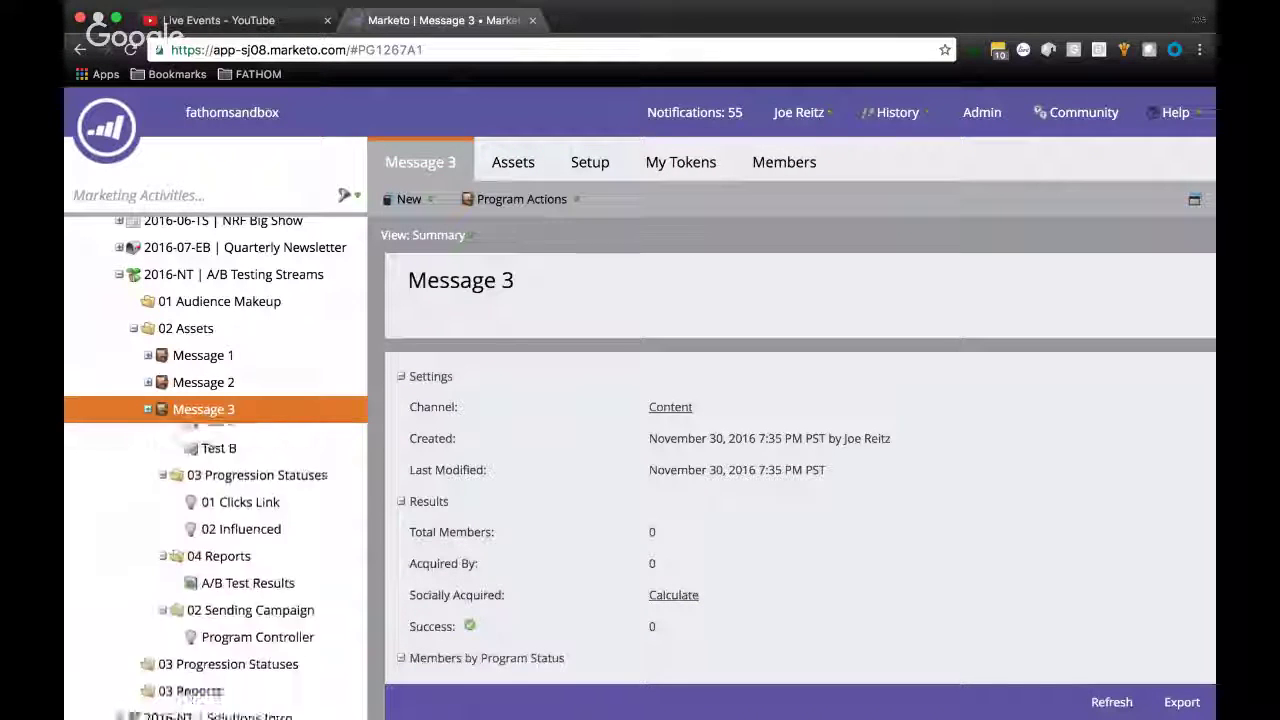
{"action": "scroll", "coordinate": [215, 491], "scroll_direction": "down", "scroll_amount": 3}
{"action": "scroll", "coordinate": [215, 468], "scroll_direction": "up", "scroll_amount": 2}
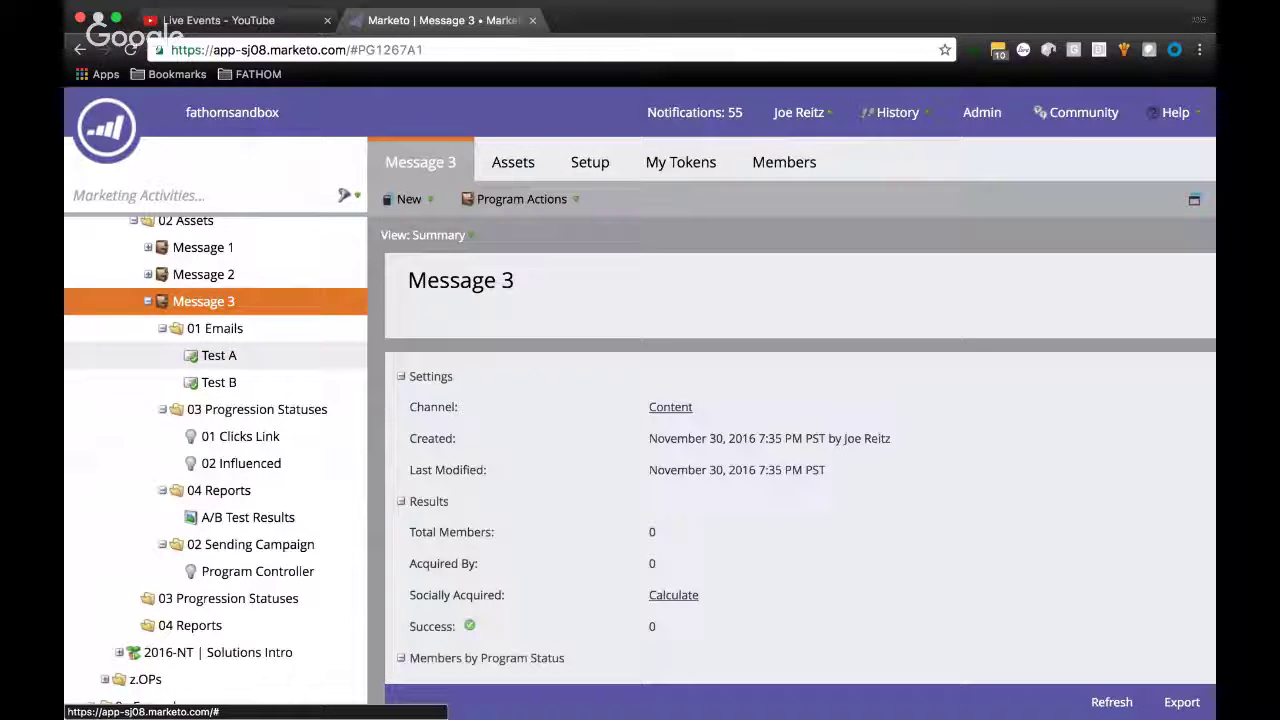
{"action": "left_click", "coordinate": [240, 436]}
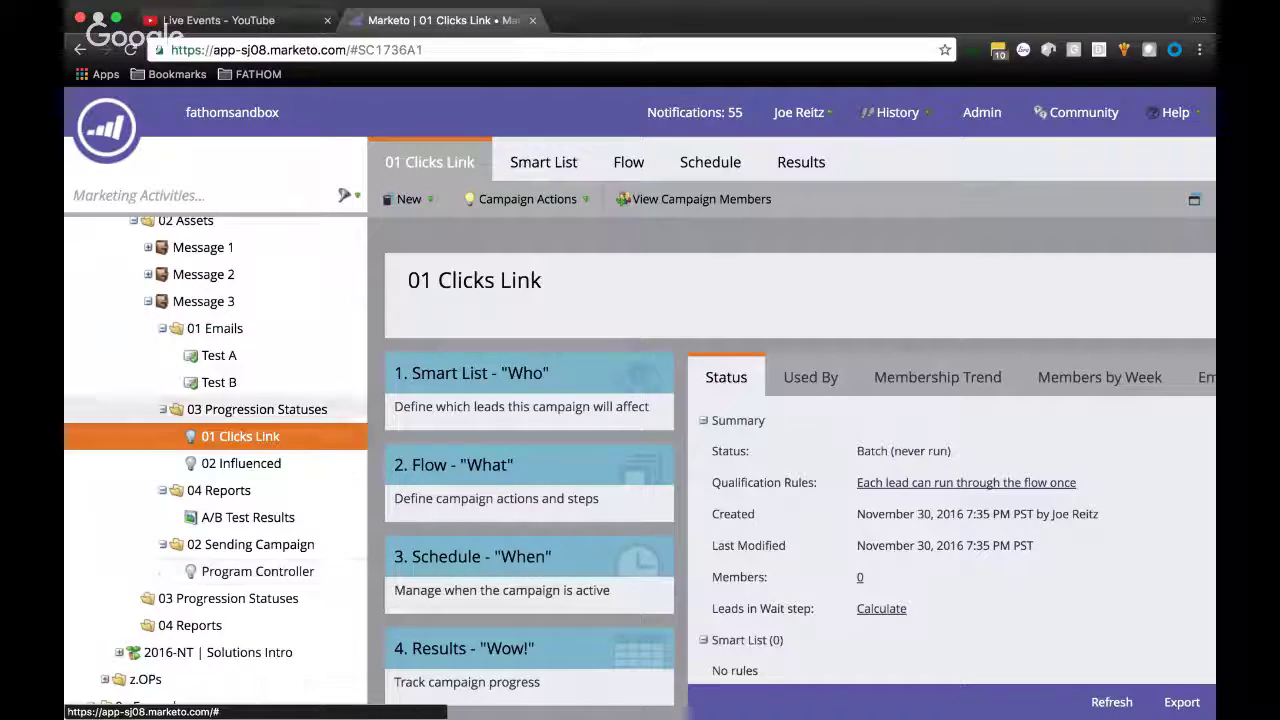
{"action": "left_click", "coordinate": [148, 301]}
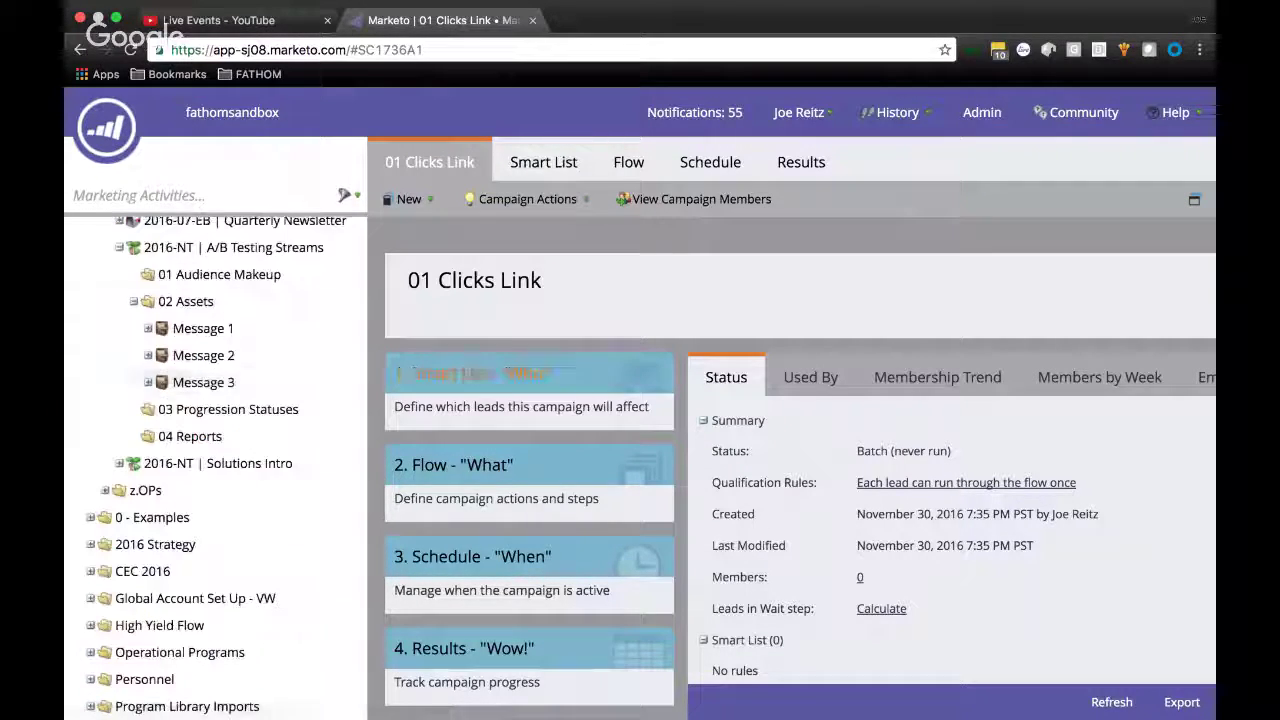
Switch to the Google Hangouts broadcast window on Desktop 2
{"action": "key", "text": "ctrl+Up"}
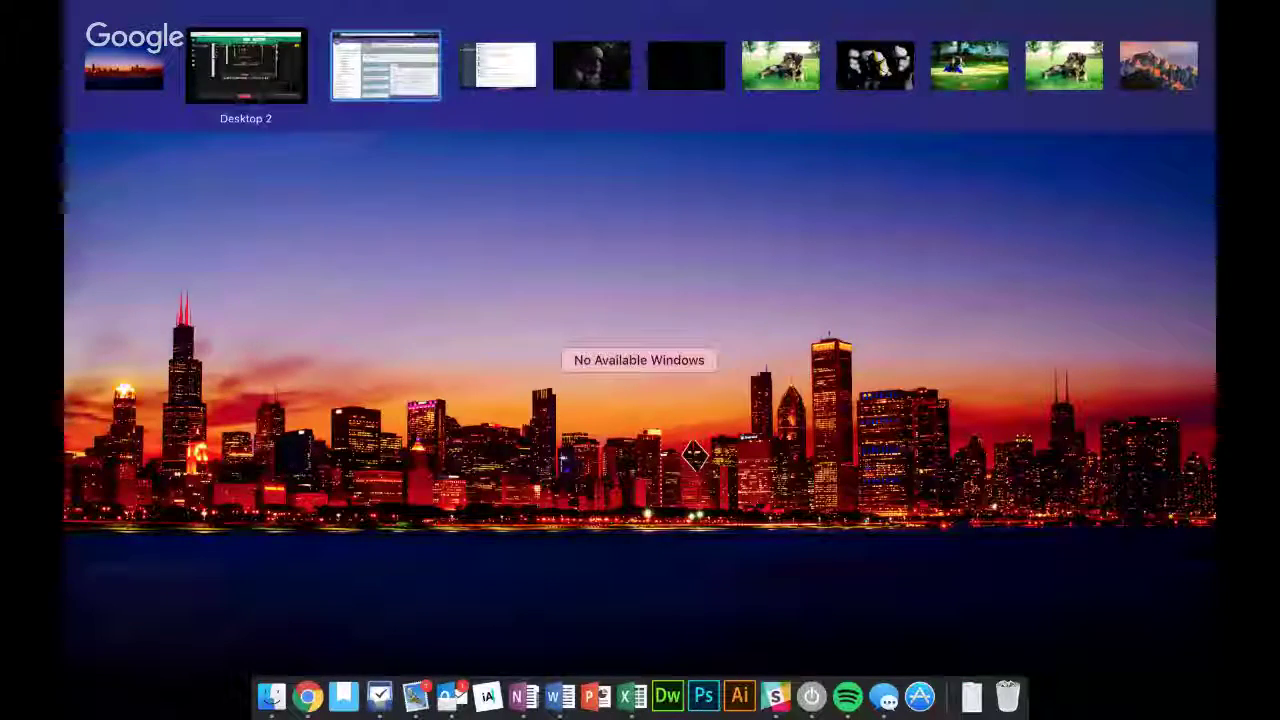
{"action": "left_click", "coordinate": [249, 63]}
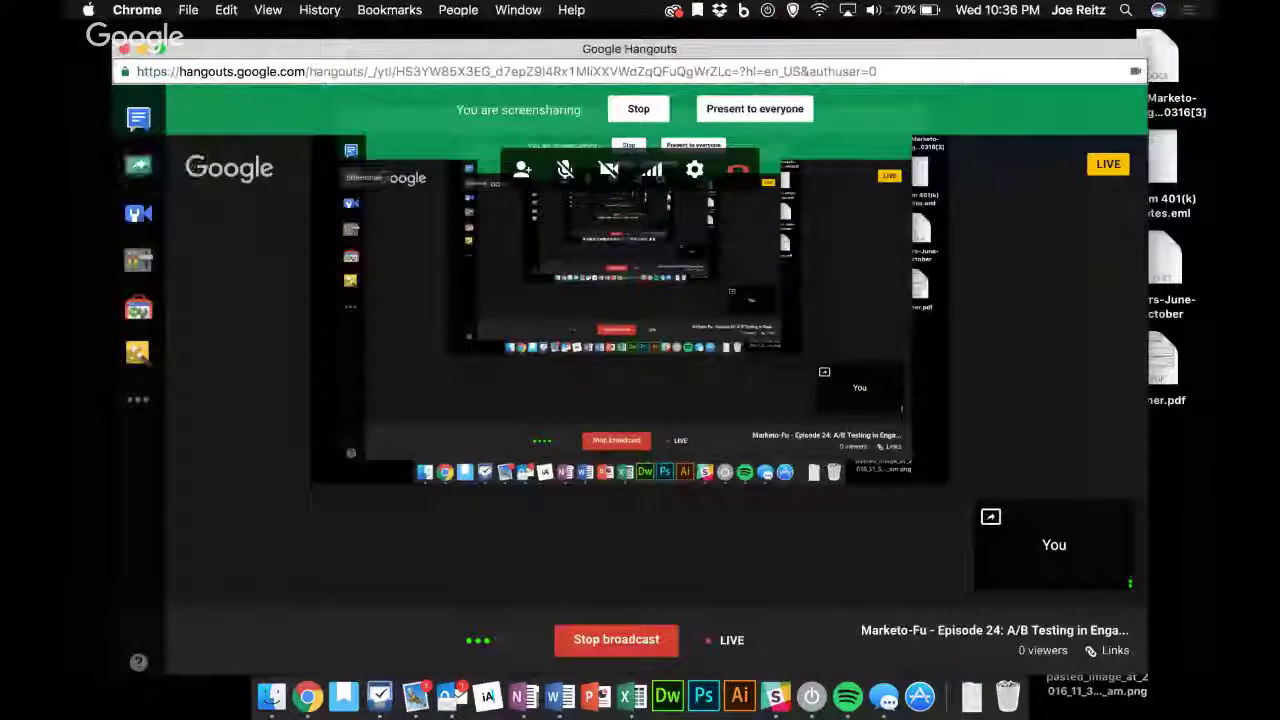